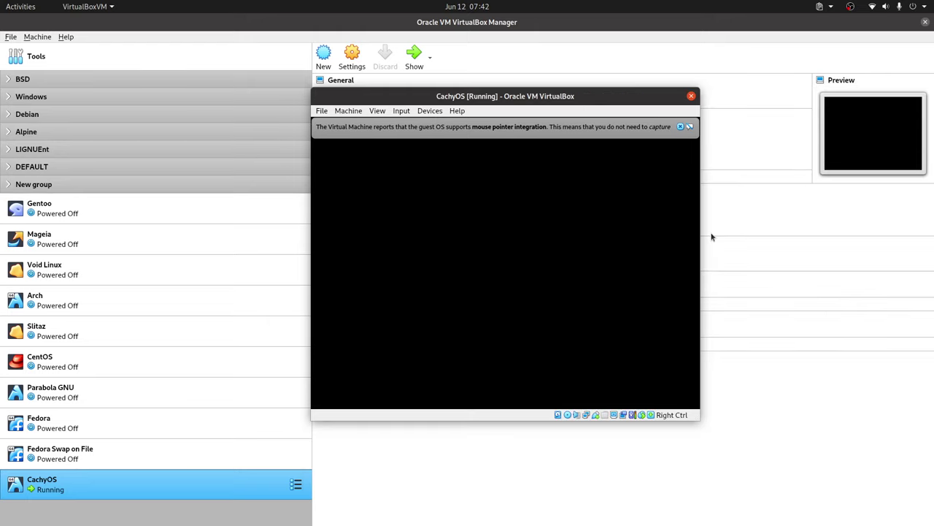
# - Enlarge the CachyOS virtual machine window and choose Grub as the bootloader for the installation
pyautogui.click(680, 126)
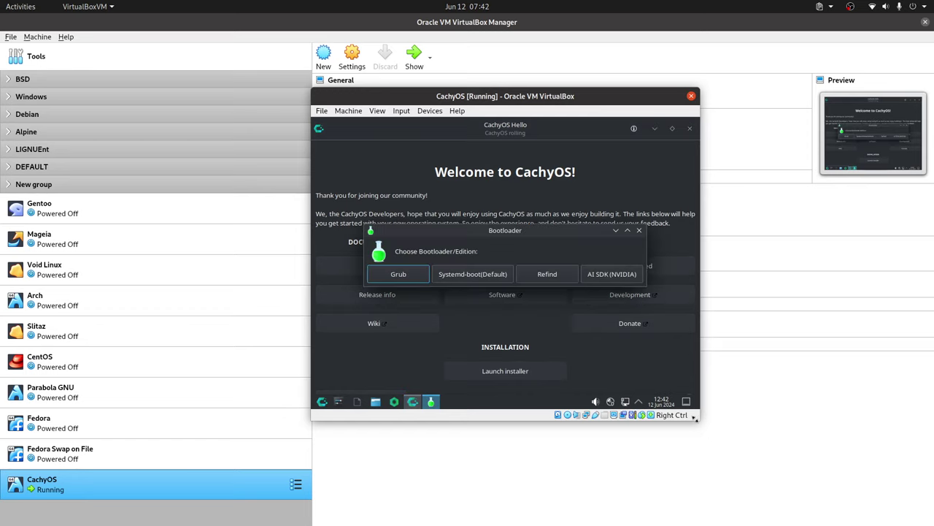
pyautogui.moveTo(702, 421); pyautogui.dragTo(890, 521)
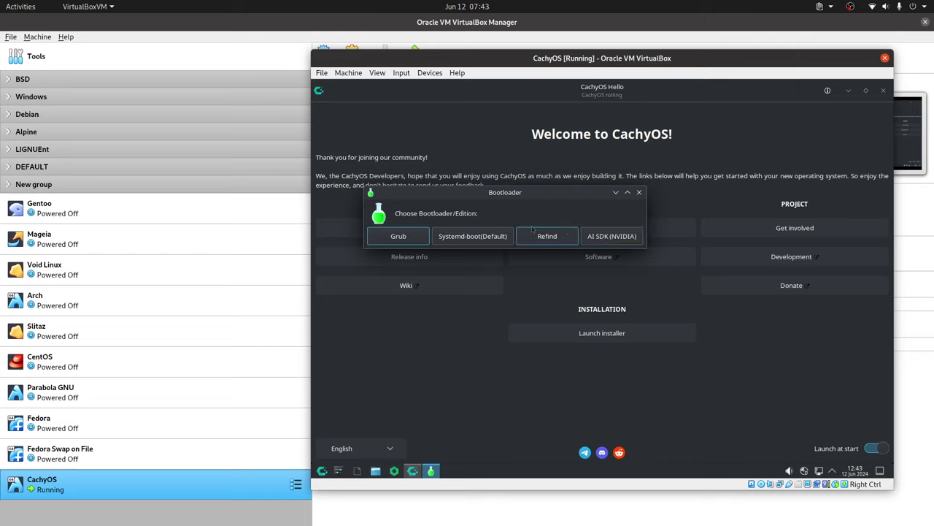
pyautogui.click(410, 241)
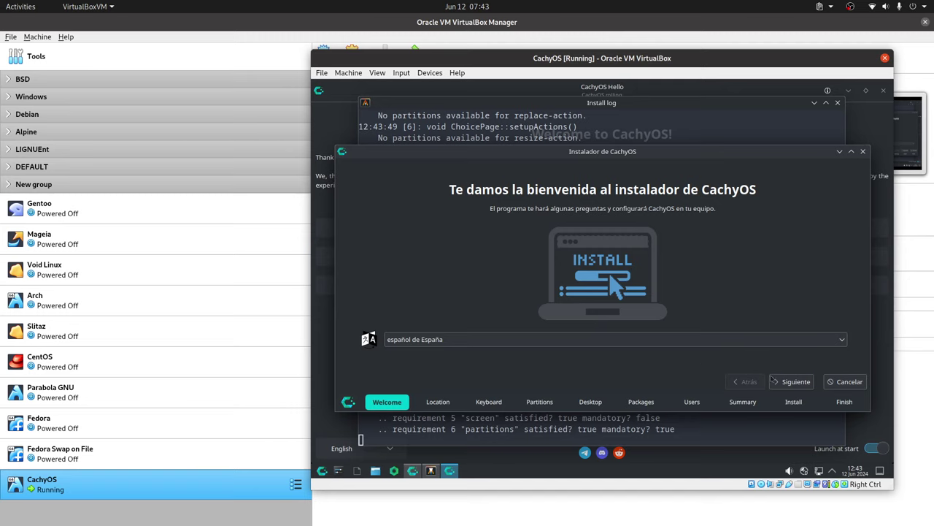
# - Accept español de España as the installer language and America/New York as the region and time zone
pyautogui.click(794, 382)
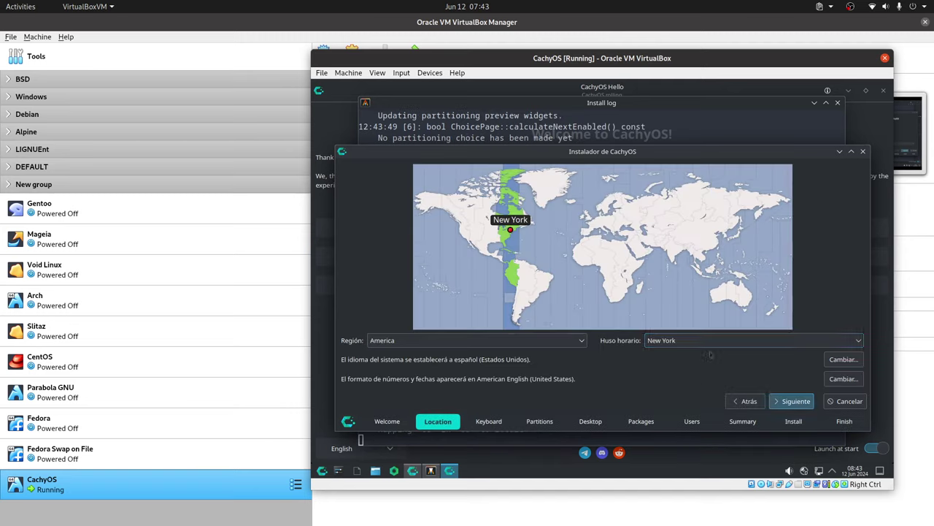
pyautogui.click(798, 403)
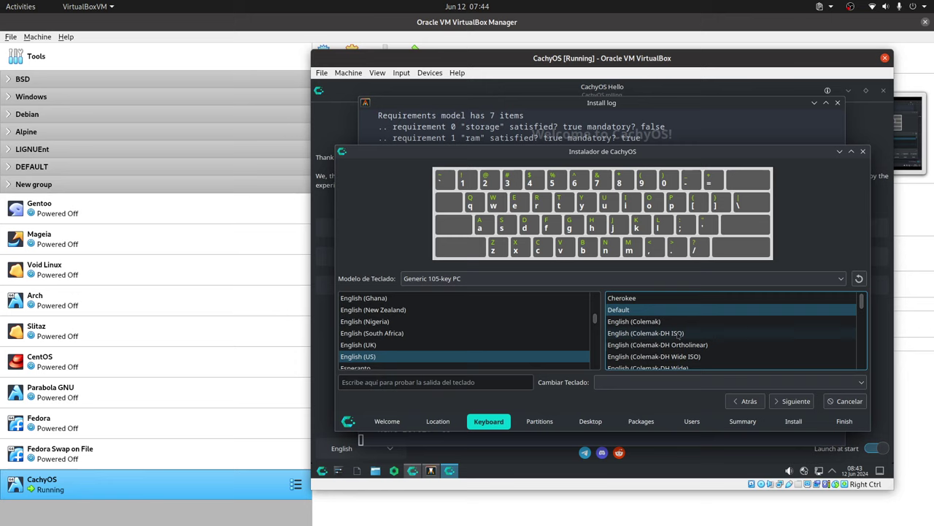
# - Set the keyboard variant to English (US, intl., with dead keys) and continue to partitioning
pyautogui.scroll(-2, 728, 327)
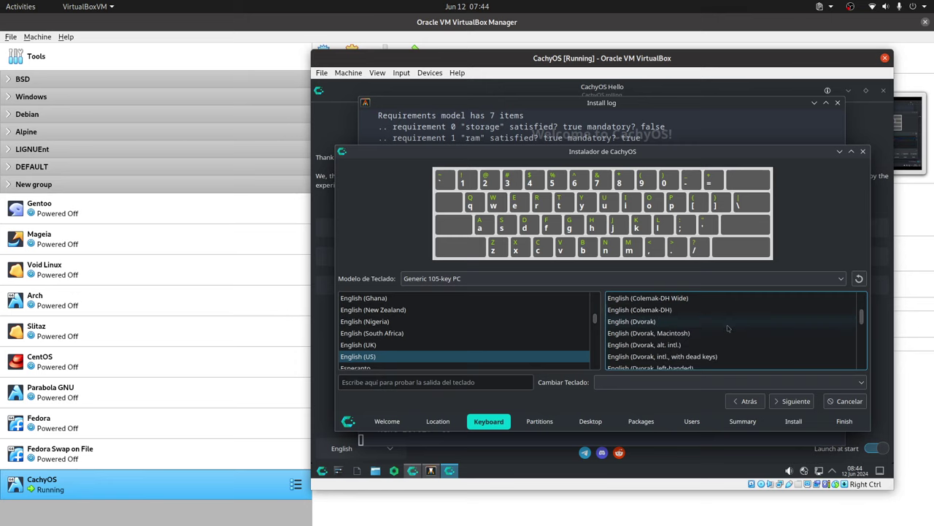
pyautogui.scroll(-4, 701, 354)
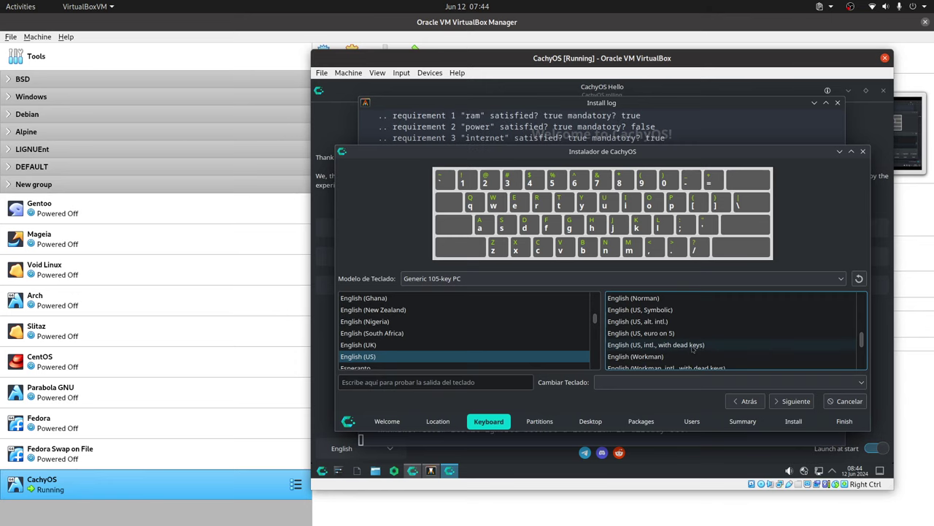
pyautogui.click(693, 345)
pyautogui.press('Return')
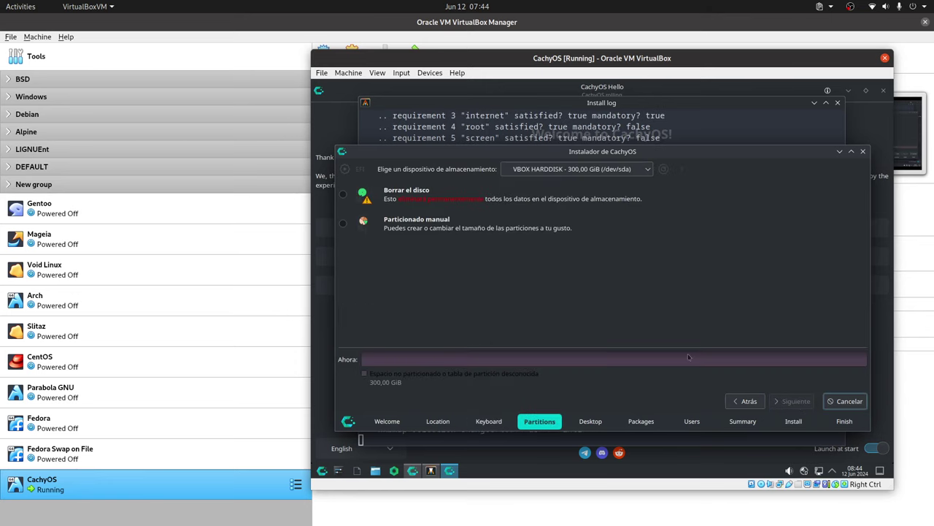
# - Choose to erase the whole disk with xfs as the file system and continue to the desktop selection
pyautogui.click(343, 194)
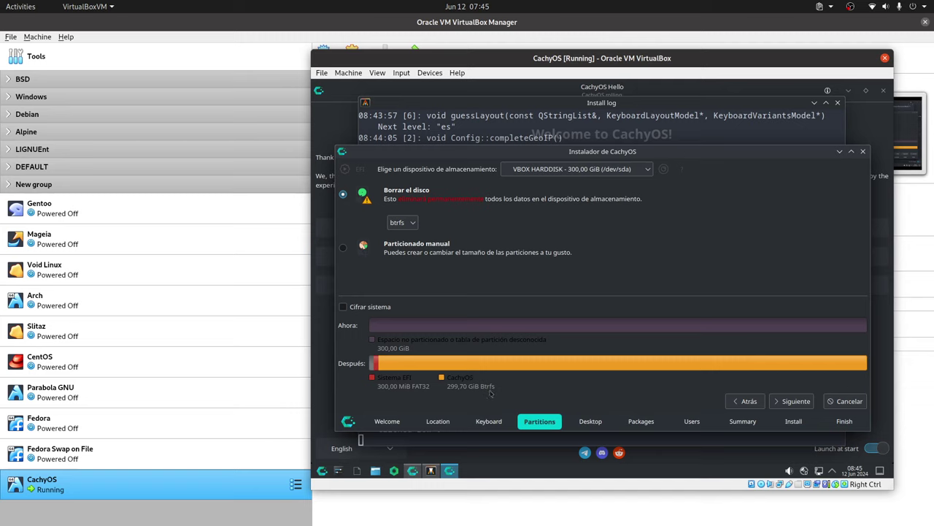
pyautogui.click(402, 223)
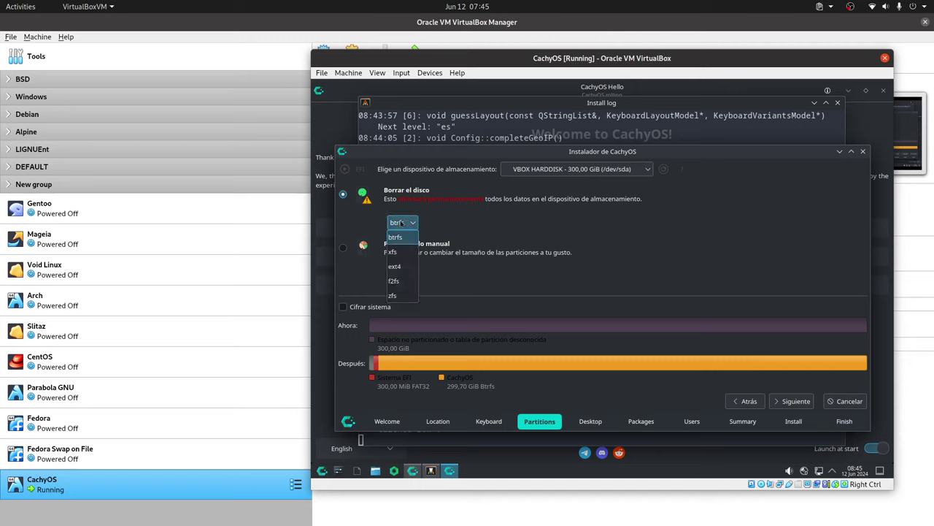
pyautogui.click(405, 256)
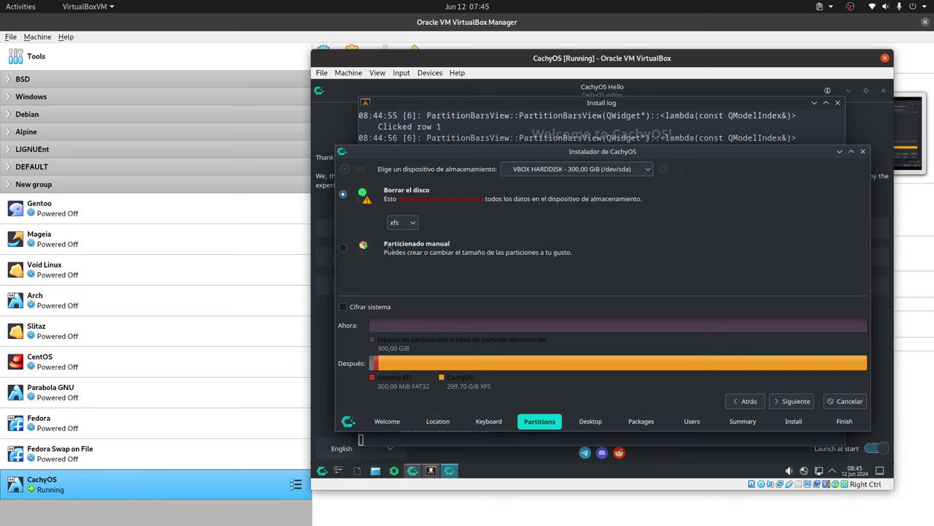
pyautogui.click(407, 224)
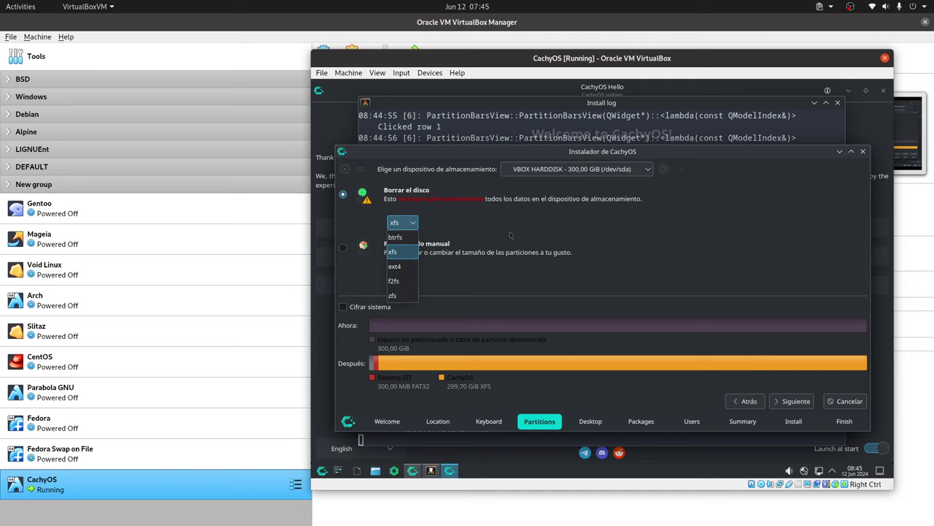
pyautogui.click(613, 236)
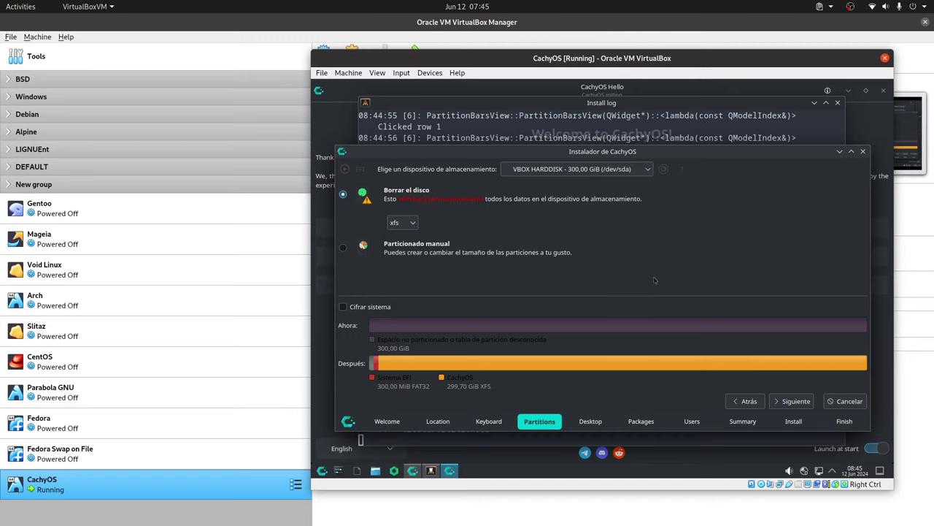
pyautogui.click(792, 400)
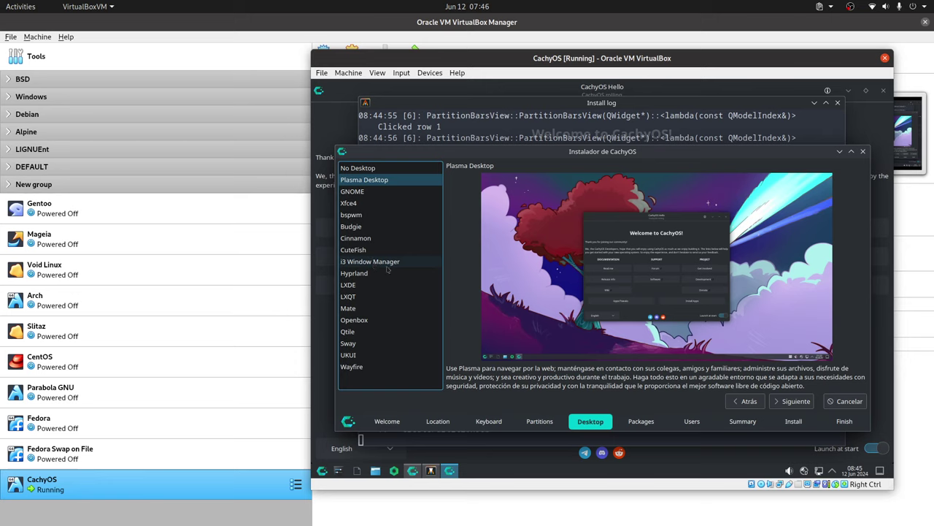
# - Keep Plasma Desktop as the environment, review the KDE-Desktop packages and accept the default package selection
pyautogui.click(796, 401)
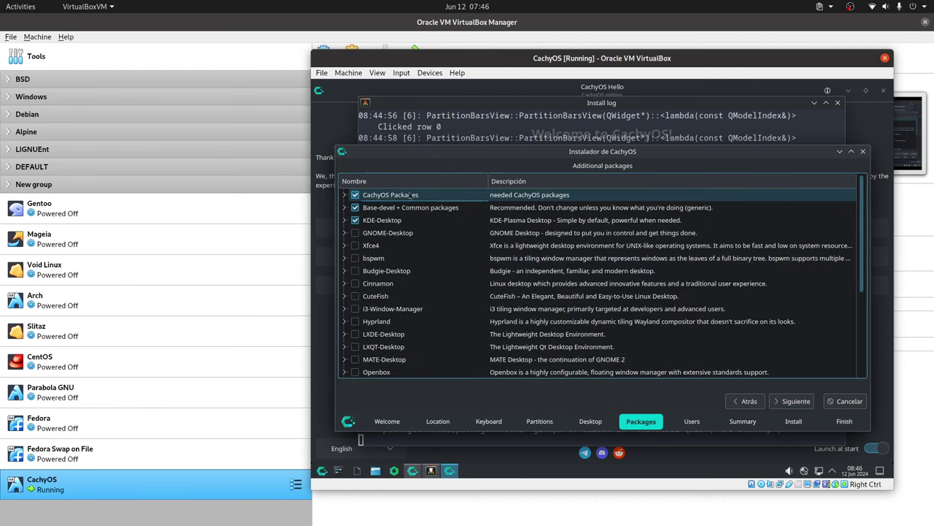
pyautogui.click(344, 219)
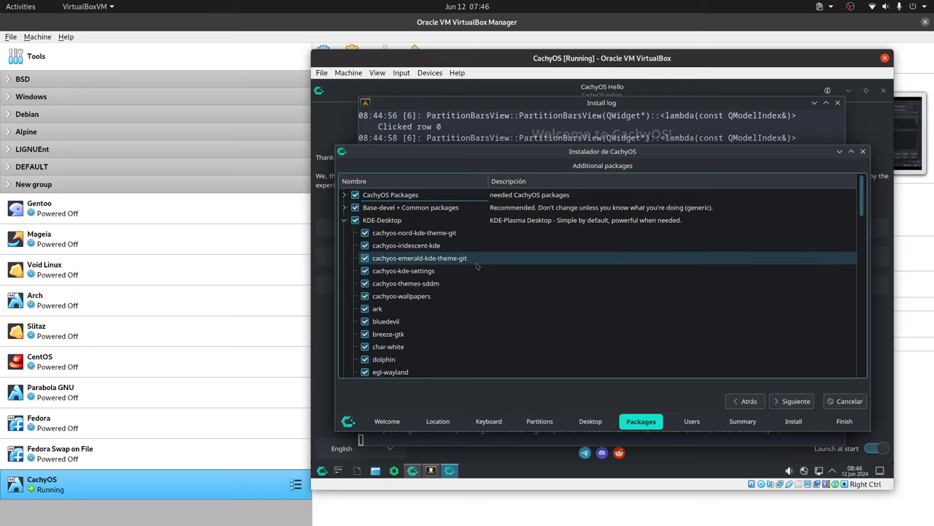
pyautogui.scroll(-1, 477, 266)
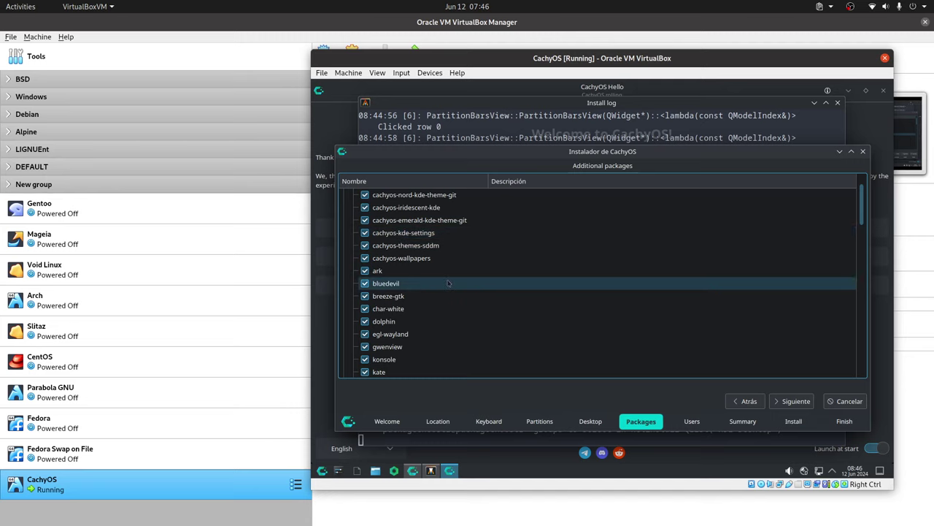
pyautogui.scroll(-5, 438, 280)
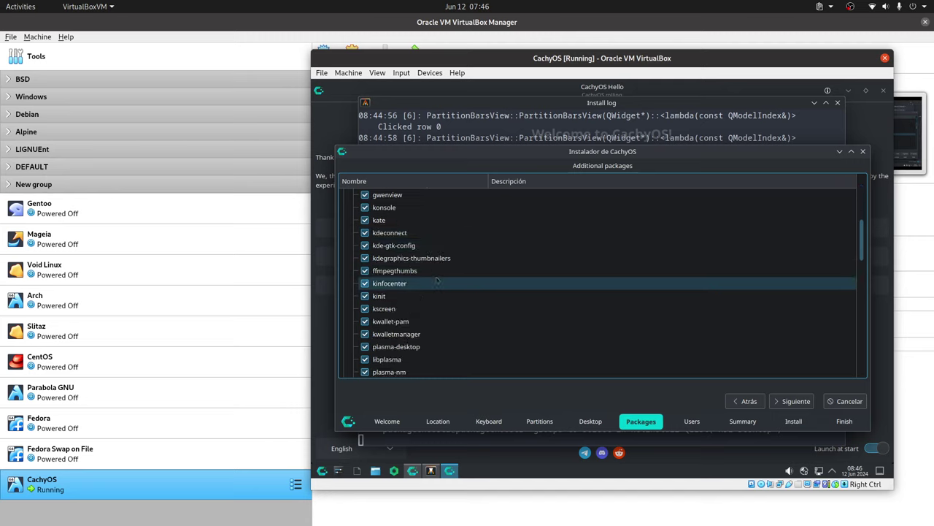
pyautogui.scroll(-10, 436, 279)
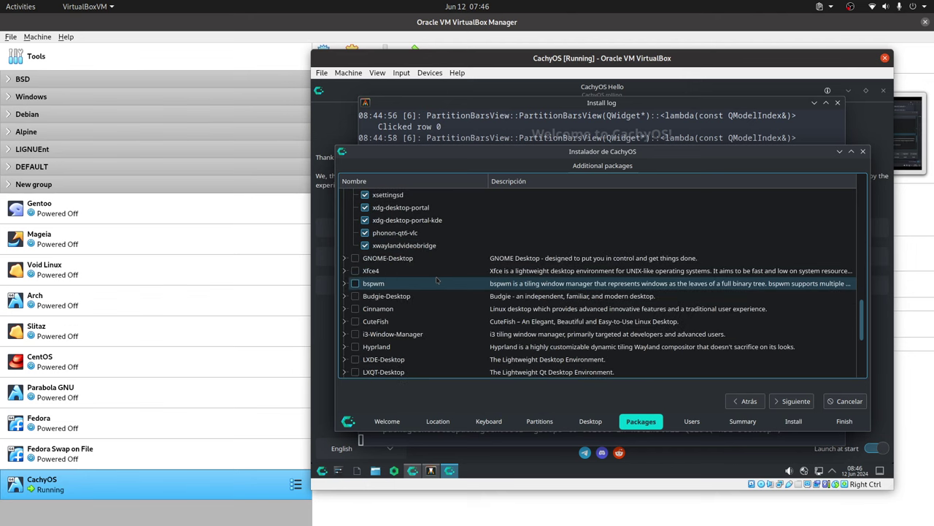
pyautogui.scroll(-4, 436, 280)
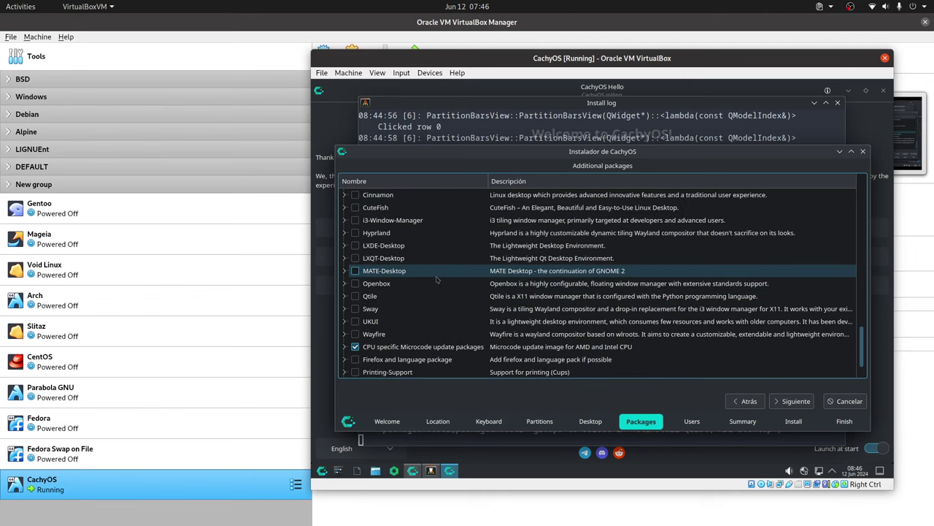
pyautogui.click(794, 401)
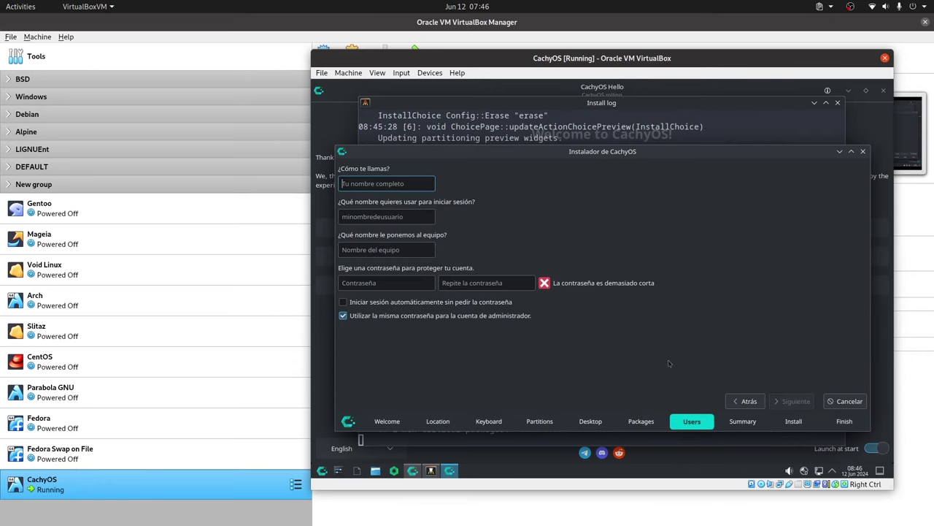
# - Create the user account named LibreByte, enter and repeat the account password, and continue to the installation summary
pyautogui.write('LibreByte')
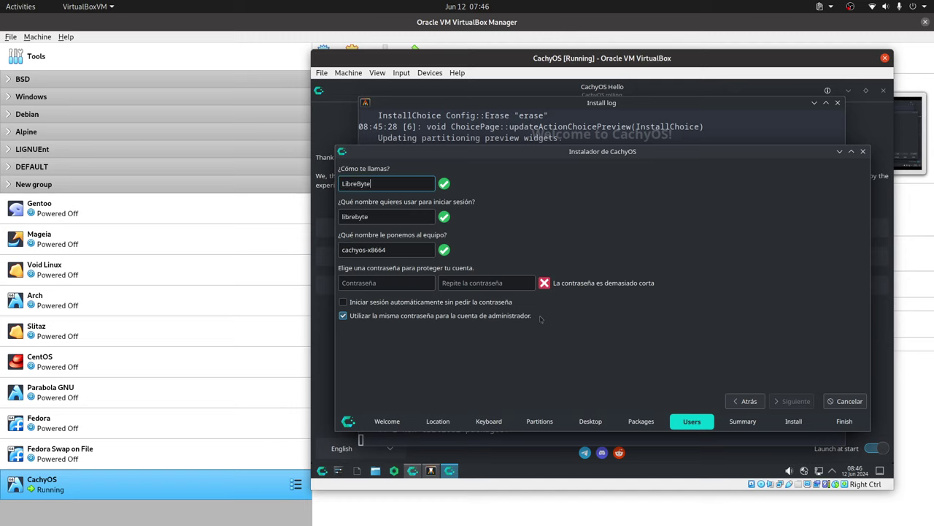
pyautogui.click(393, 286)
pyautogui.write('•••')
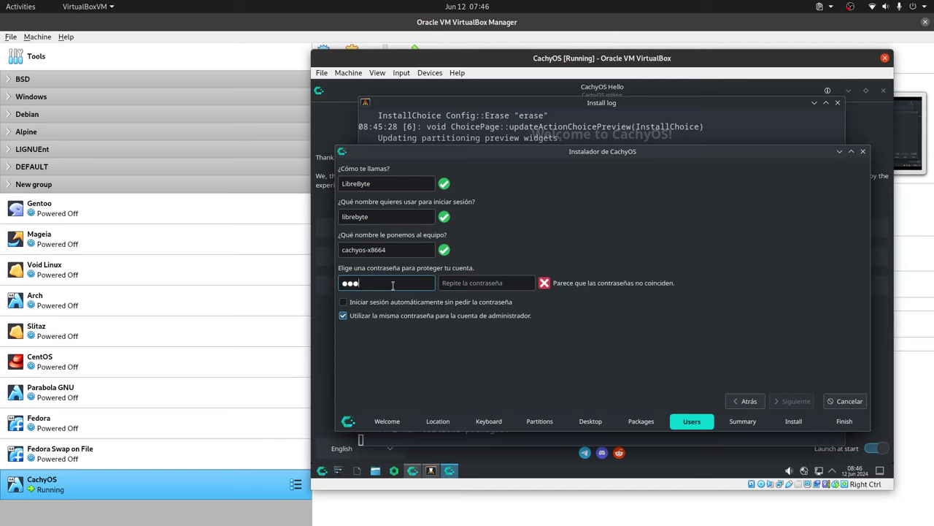
pyautogui.write('•')
pyautogui.click(449, 283)
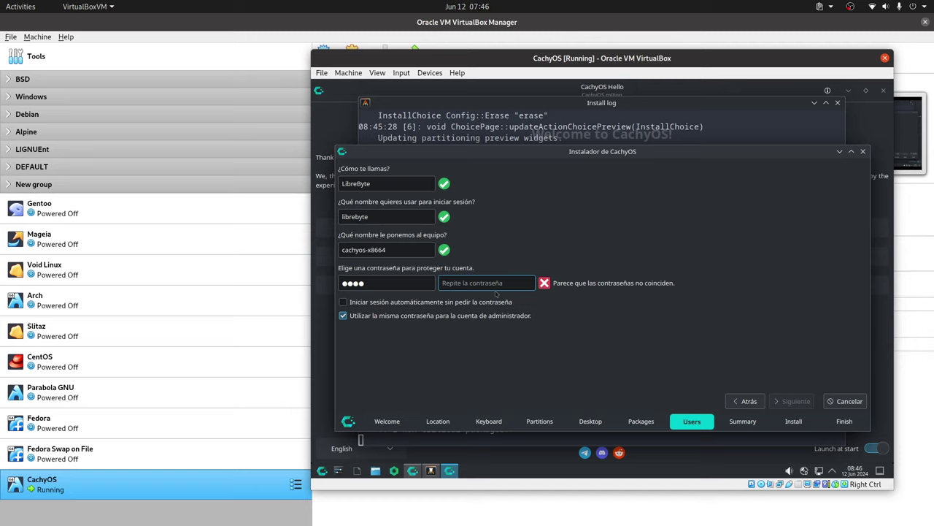
pyautogui.write('••••')
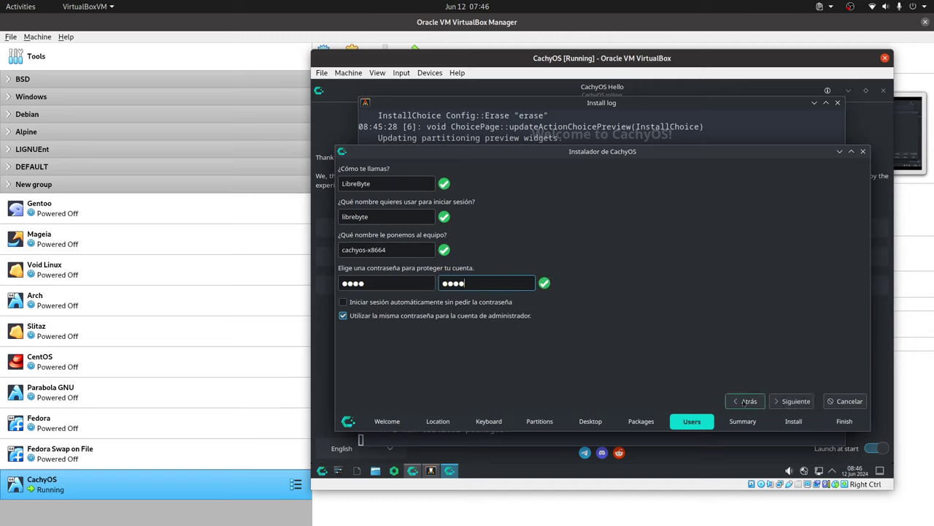
pyautogui.click(797, 403)
pyautogui.click(805, 404)
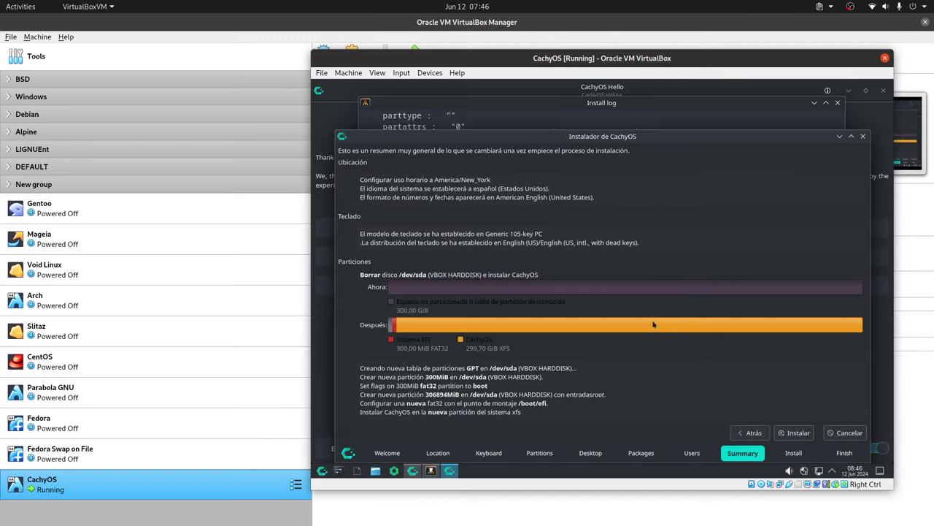
# - Start and confirm the CachyOS installation, check the install log while it runs, and return to the installer
pyautogui.click(797, 432)
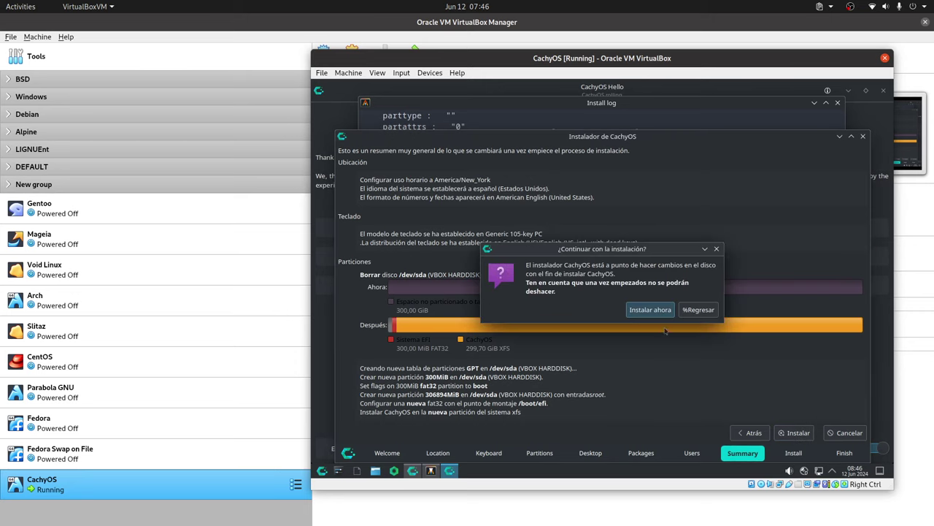
pyautogui.click(655, 318)
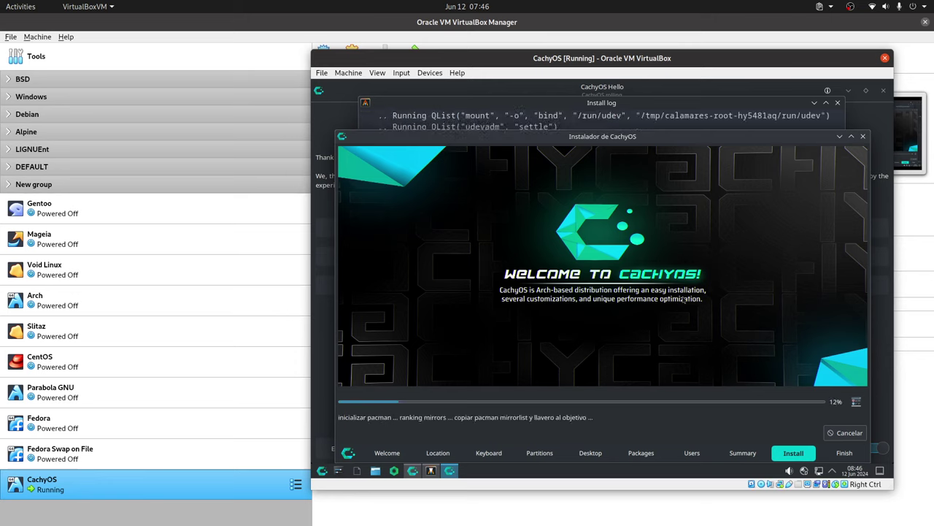
pyautogui.click(691, 107)
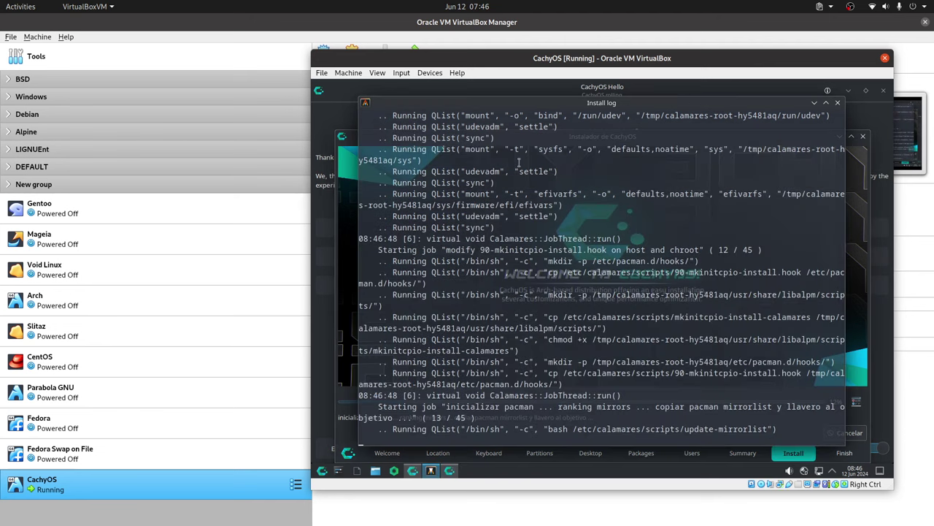
pyautogui.click(350, 141)
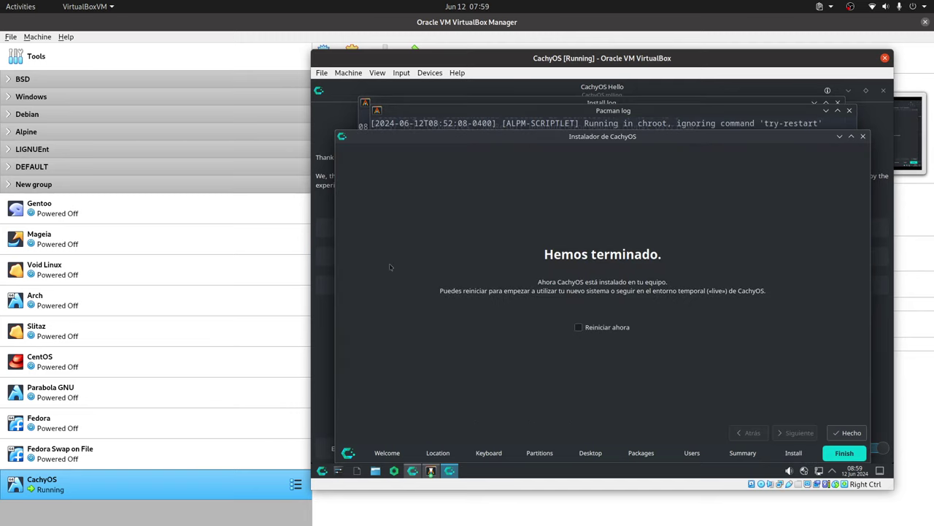
# - Finish the installer with the option to restart the system immediately
pyautogui.click(593, 330)
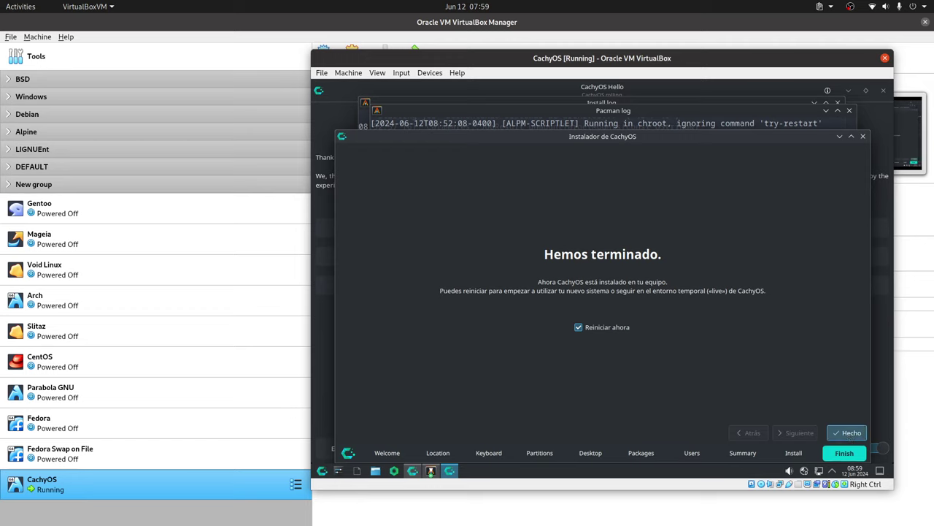
pyautogui.click(846, 432)
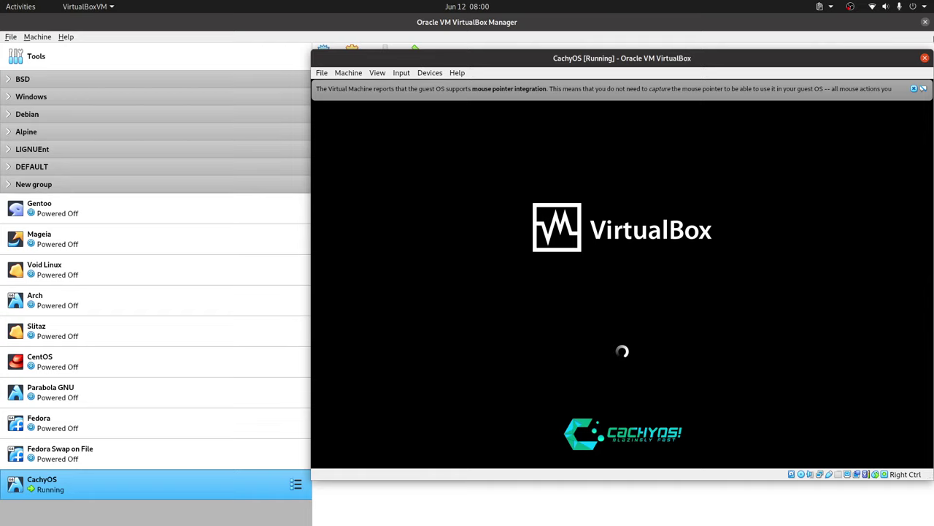
# - Dismiss the mouse pointer integration notice and log in to the installed system with the account password
pyautogui.click(914, 89)
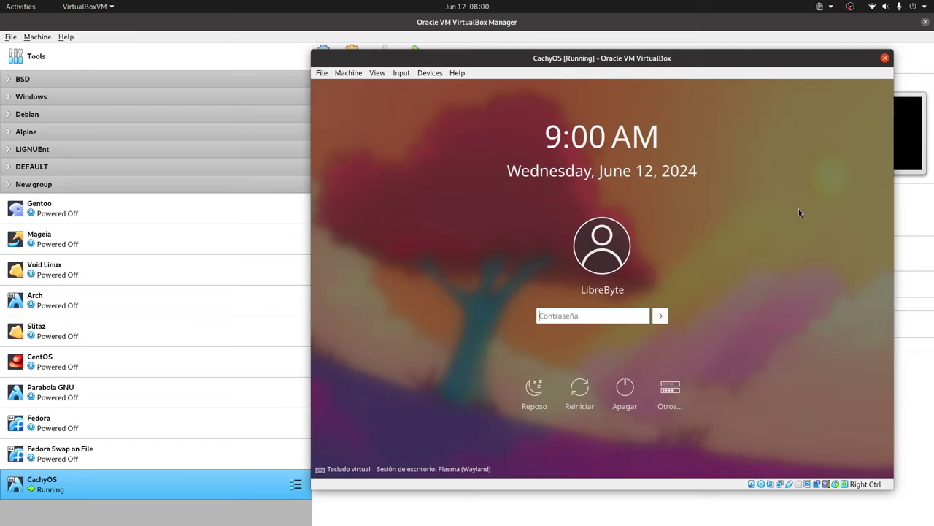
pyautogui.write('****')
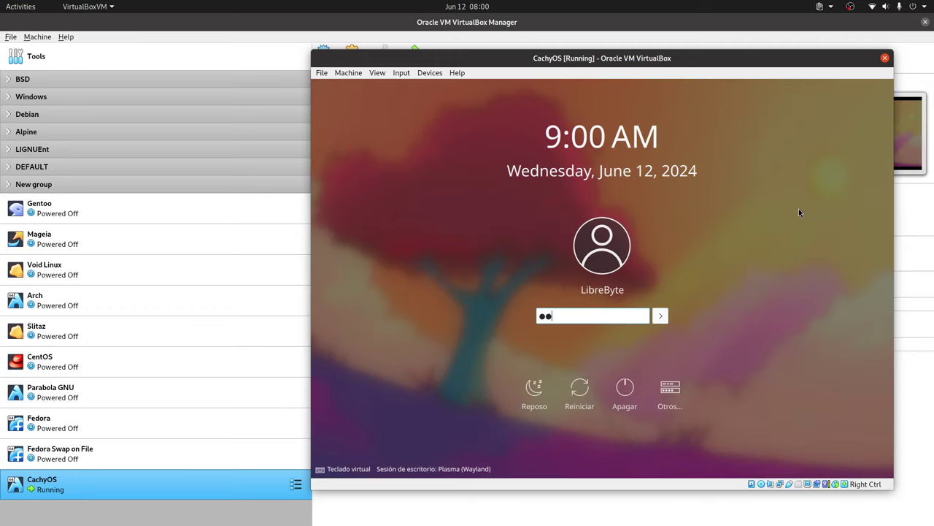
pyautogui.press('Return')
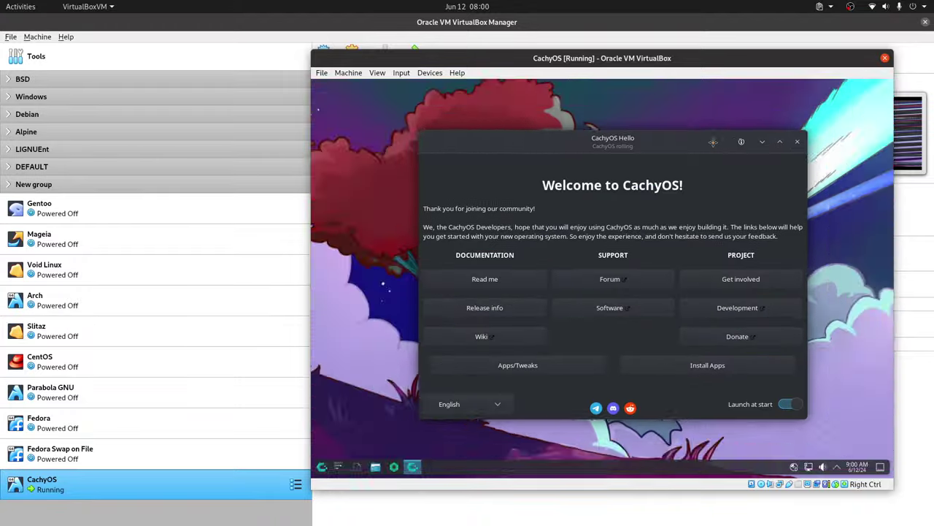
# - Close the CachyOS Hello window and shut down the virtual machine from its application launcher, confirming the power-off
pyautogui.click(811, 139)
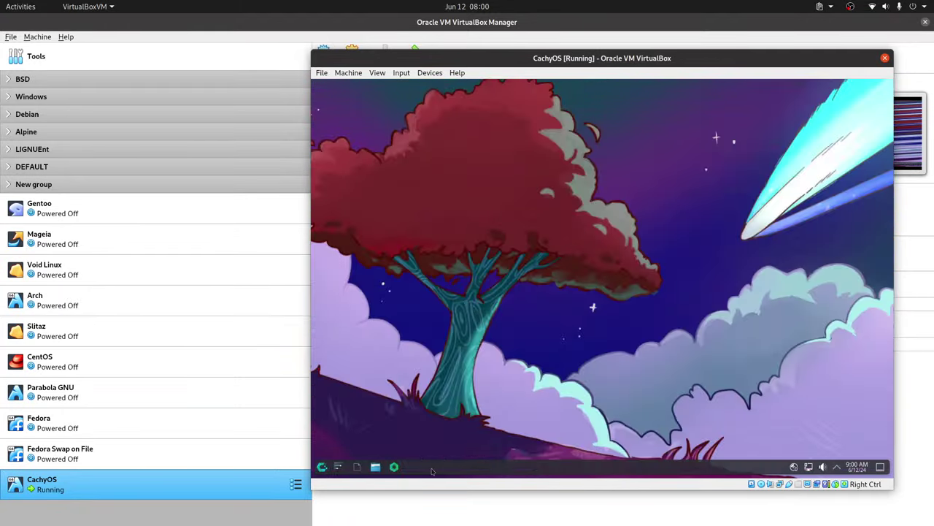
pyautogui.click(321, 467)
pyautogui.click(321, 467)
pyautogui.click(321, 468)
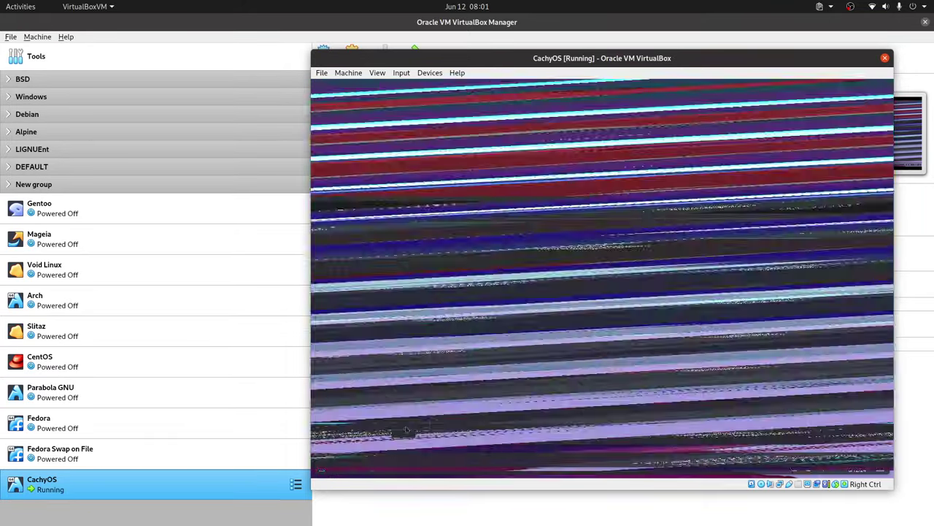
pyautogui.click(734, 280)
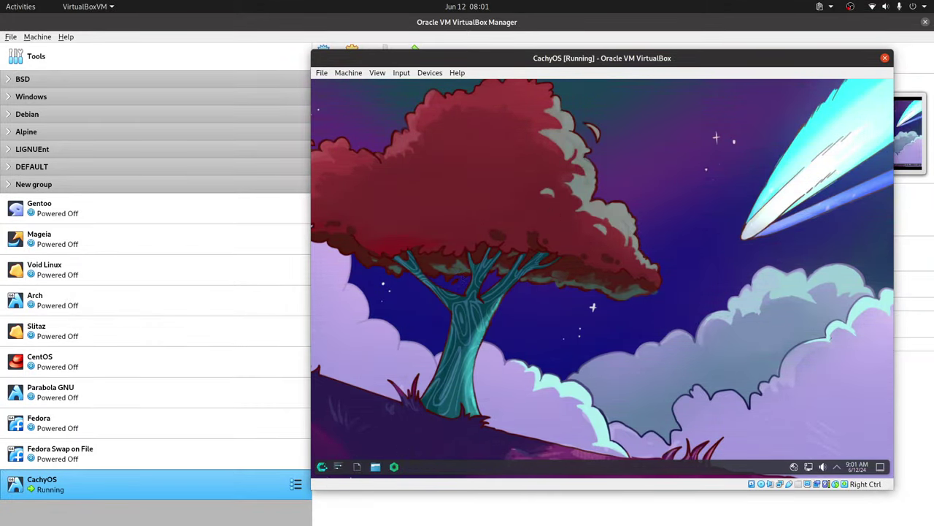
pyautogui.click(321, 467)
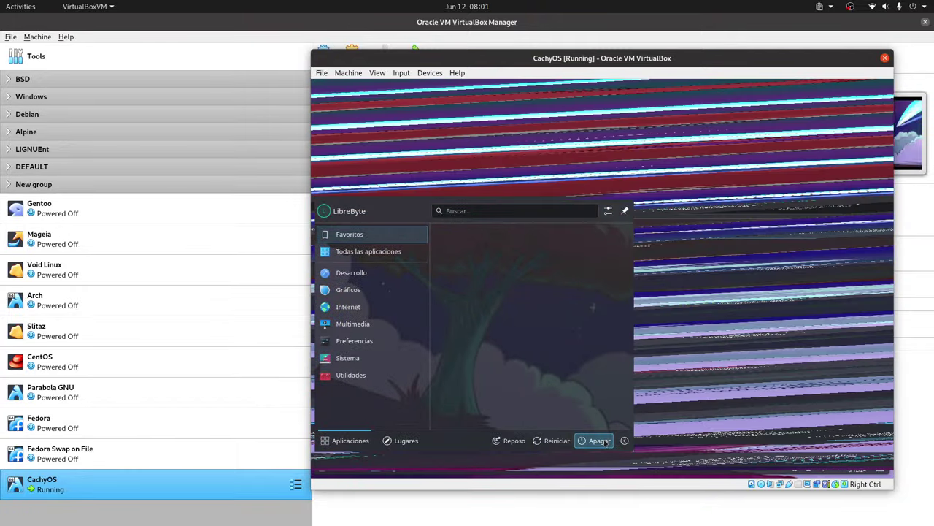
pyautogui.click(599, 440)
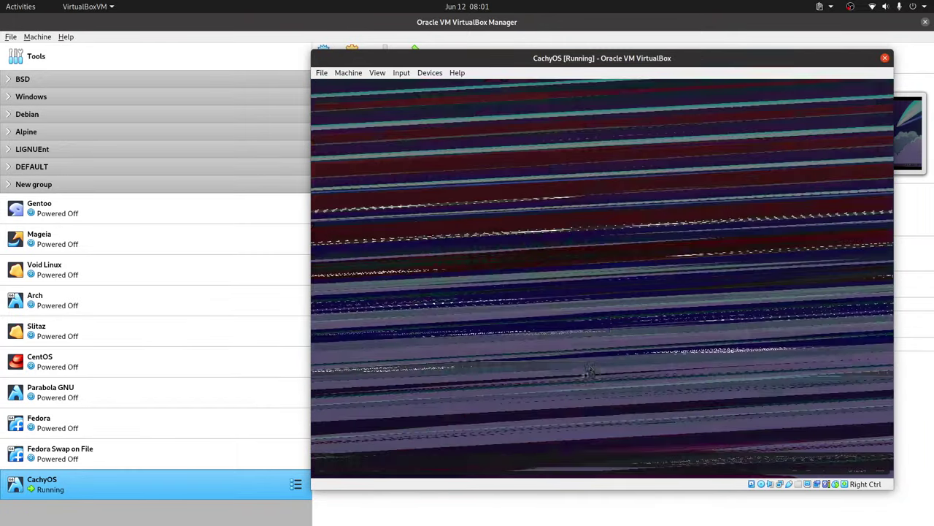
pyautogui.click(583, 376)
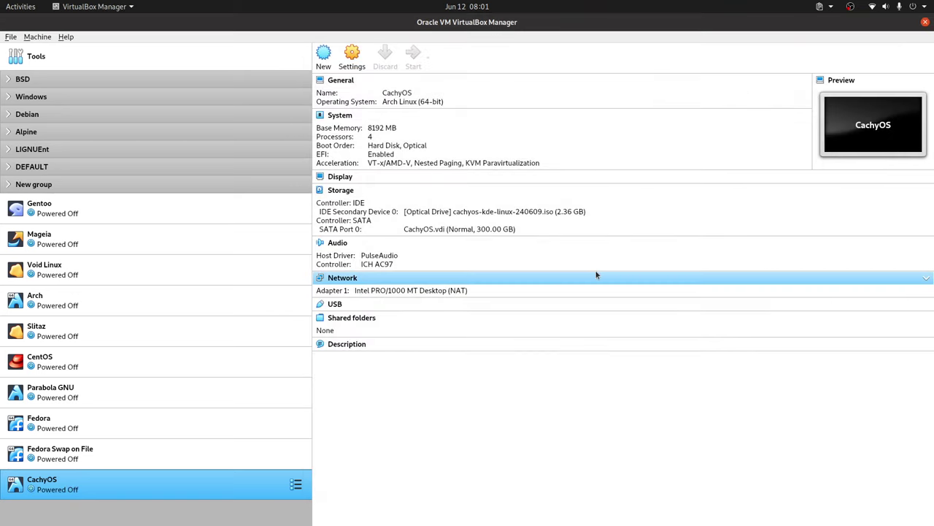
# - Start the CachyOS virtual machine again, switch it to full-screen mode and boot the CachyOS Linux entry
pyautogui.doubleClick(201, 488)
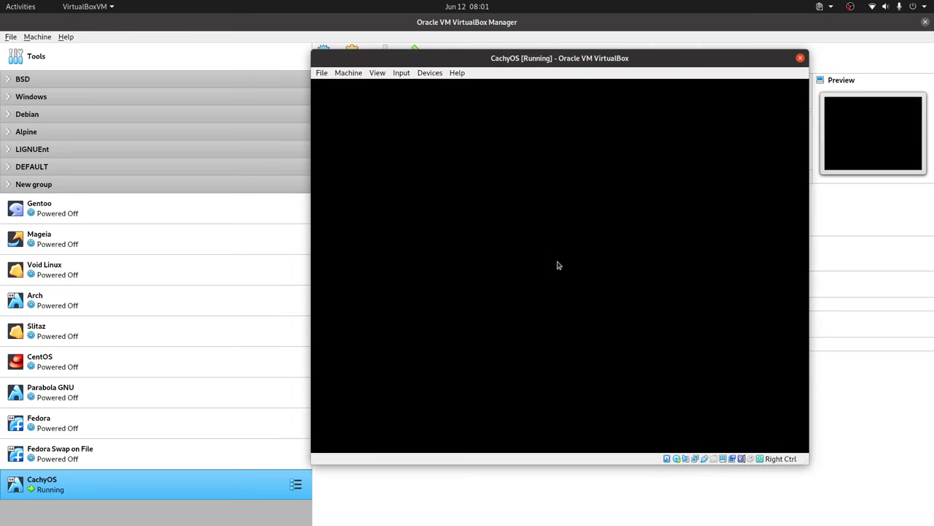
pyautogui.hotkey('ctrl', 'f')
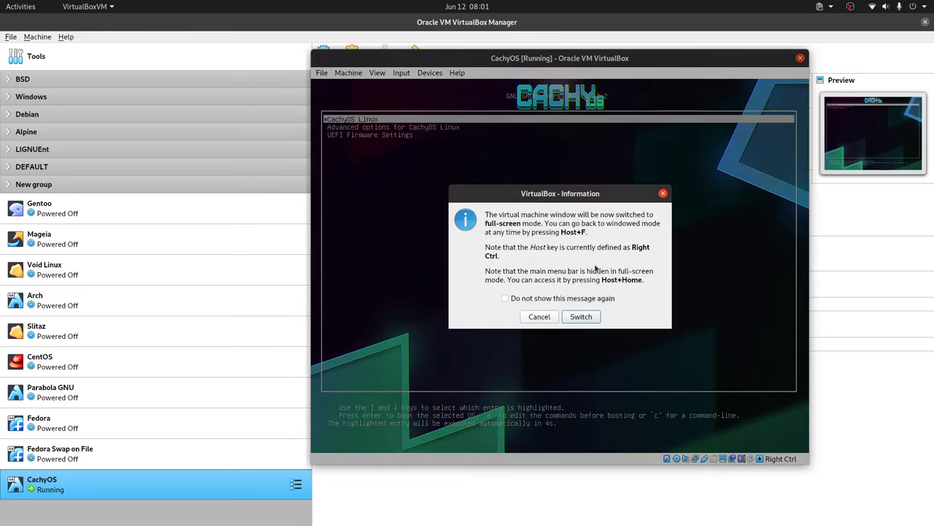
pyautogui.press('Return')
pyautogui.press('Return')
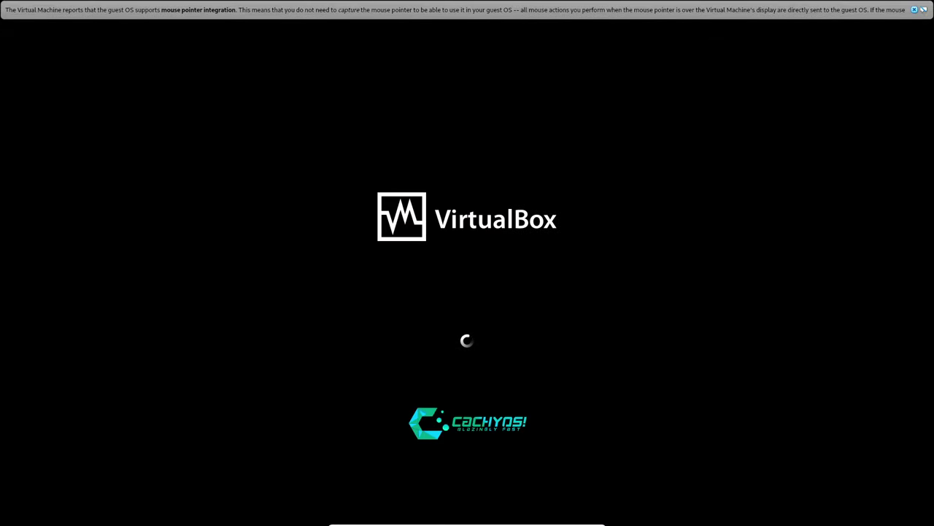
# - Dismiss the mouse pointer integration notice and log in to the Plasma (Wayland) session with the account password
pyautogui.click(915, 10)
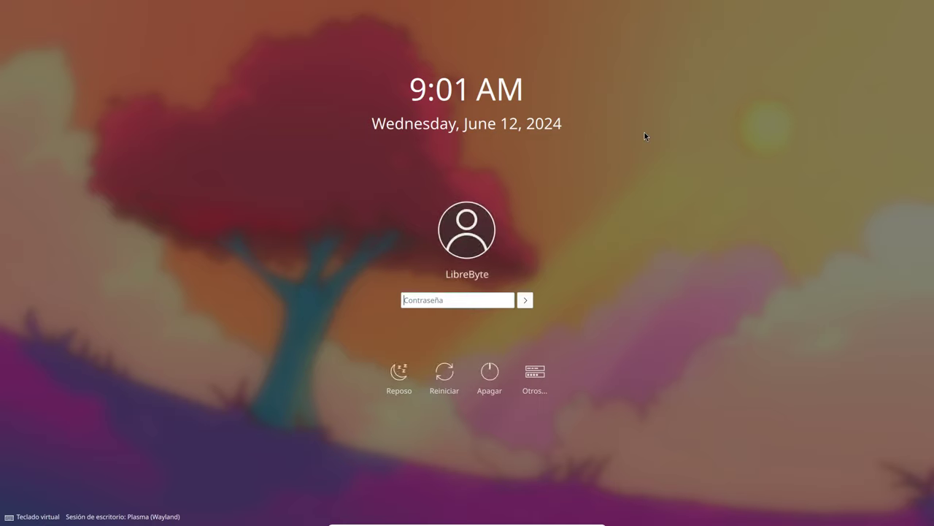
pyautogui.write('****')
pyautogui.press('Return')
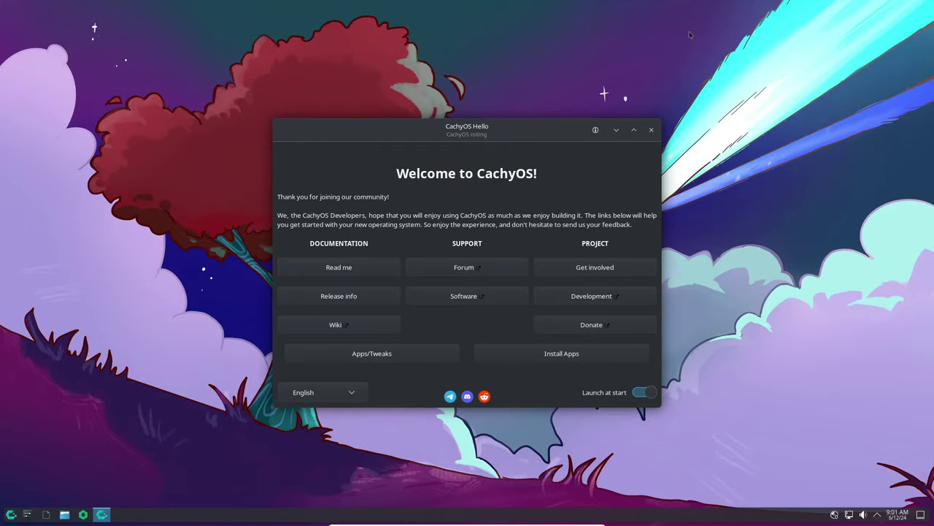
# - Turn off Launch at start in CachyOS Hello and close the welcome window
pyautogui.click(635, 394)
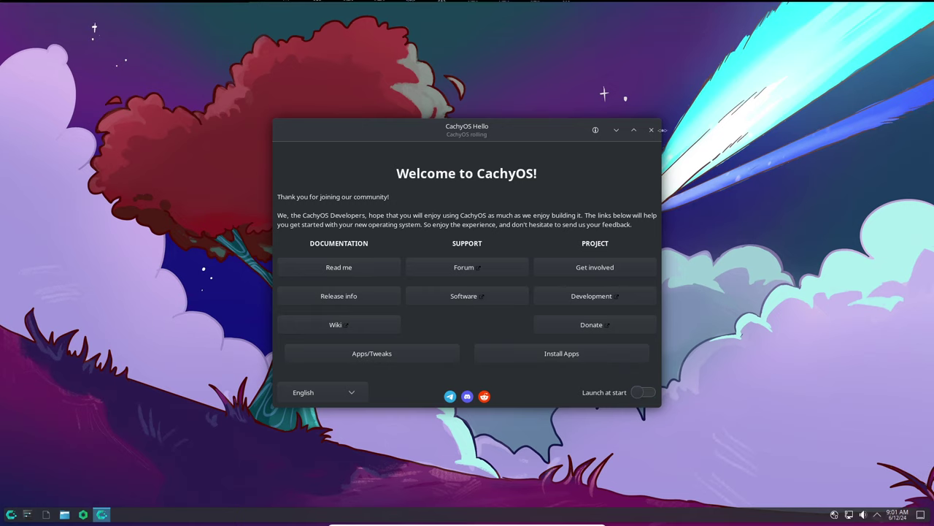
pyautogui.click(652, 130)
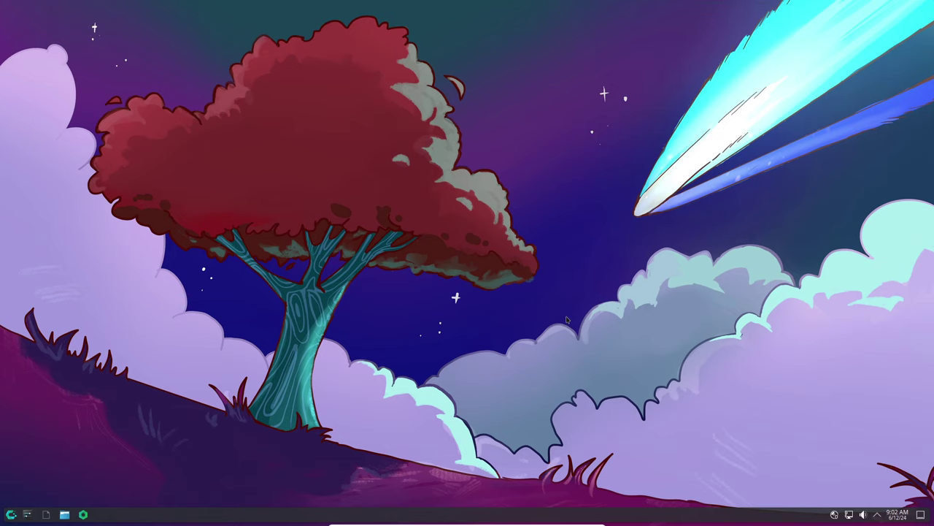
# - Browse the application launcher's categories, search for "infor" and open Acerca de este sistema
pyautogui.click(10, 515)
pyautogui.click(115, 321)
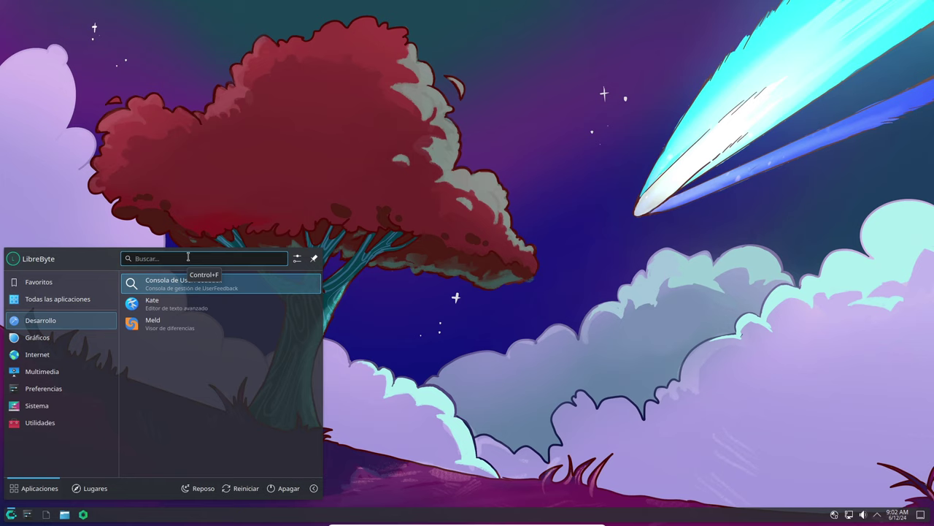
pyautogui.moveTo(61, 406)
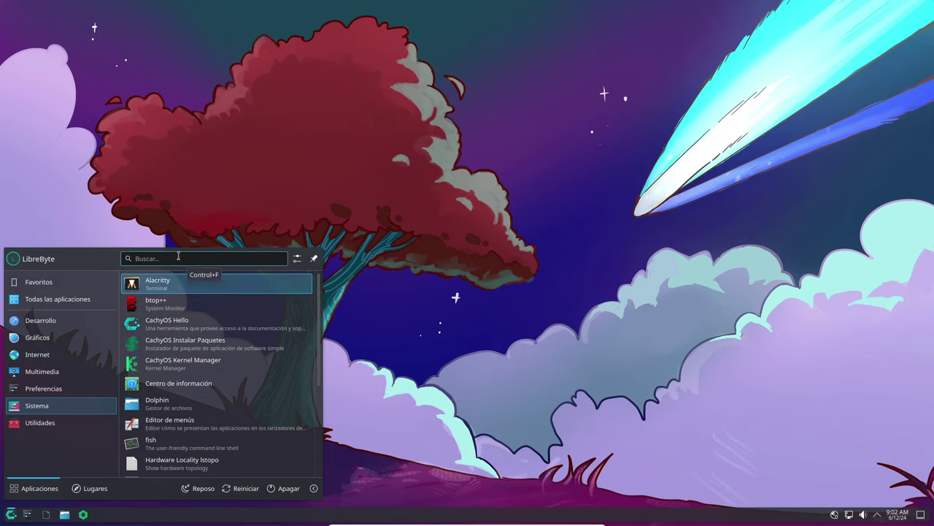
pyautogui.write('infor')
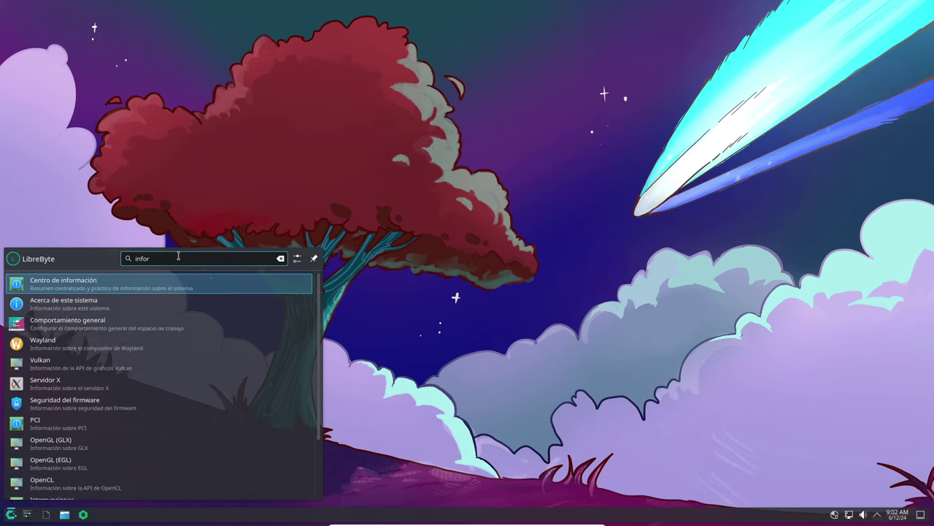
pyautogui.click(172, 303)
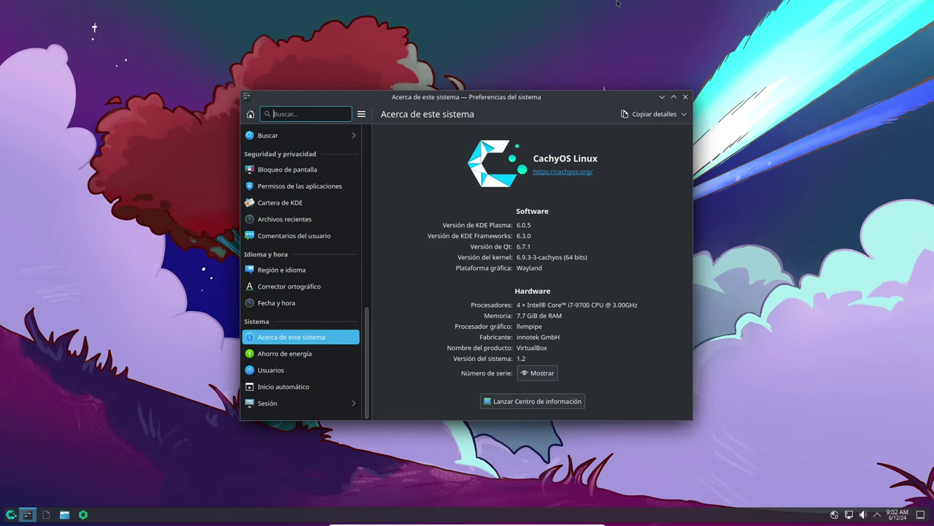
# - Review the software and hardware details in Acerca de este sistema, highlight the graphics platform, and close the window
pyautogui.moveTo(597, 112); pyautogui.dragTo(602, 91)
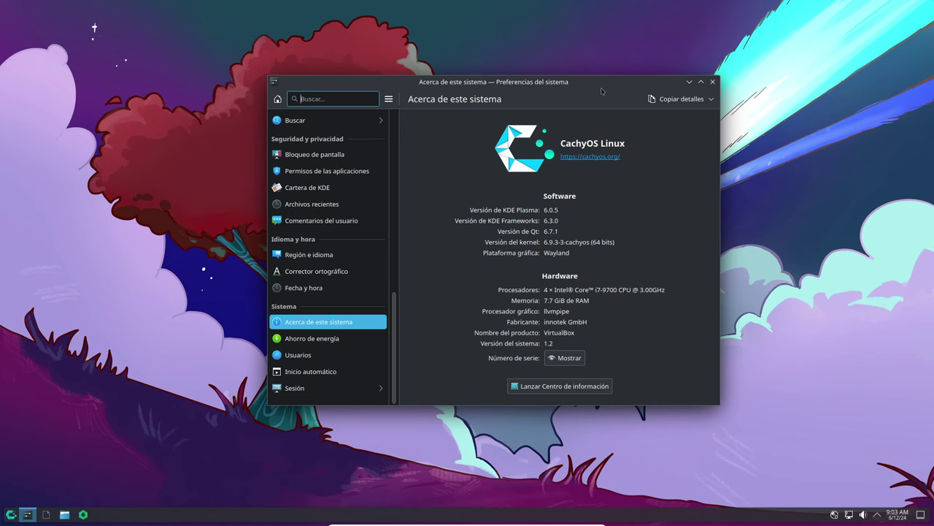
pyautogui.moveTo(602, 91); pyautogui.dragTo(637, 86)
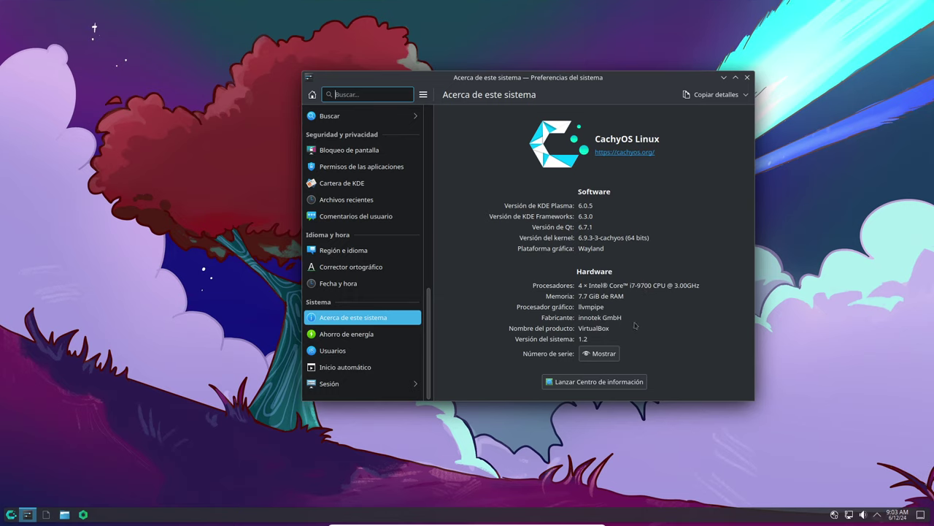
pyautogui.doubleClick(591, 249)
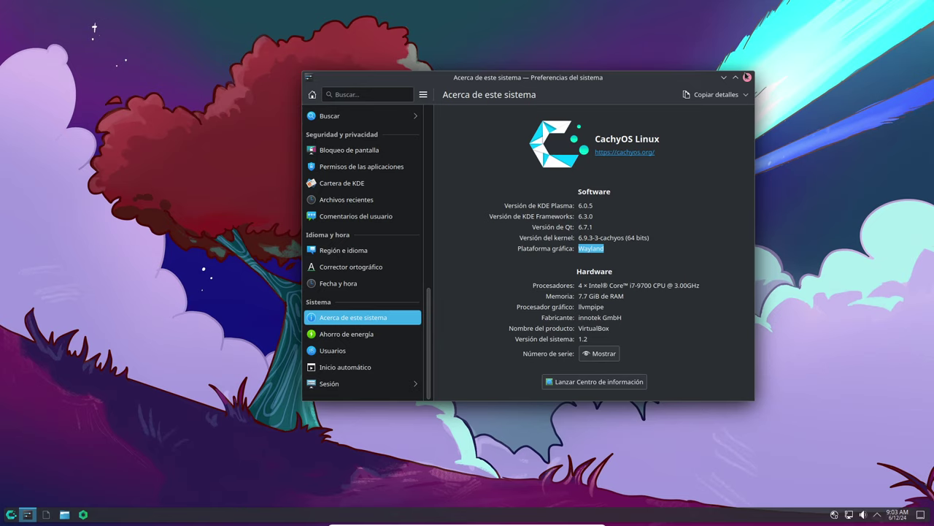
pyautogui.click(747, 77)
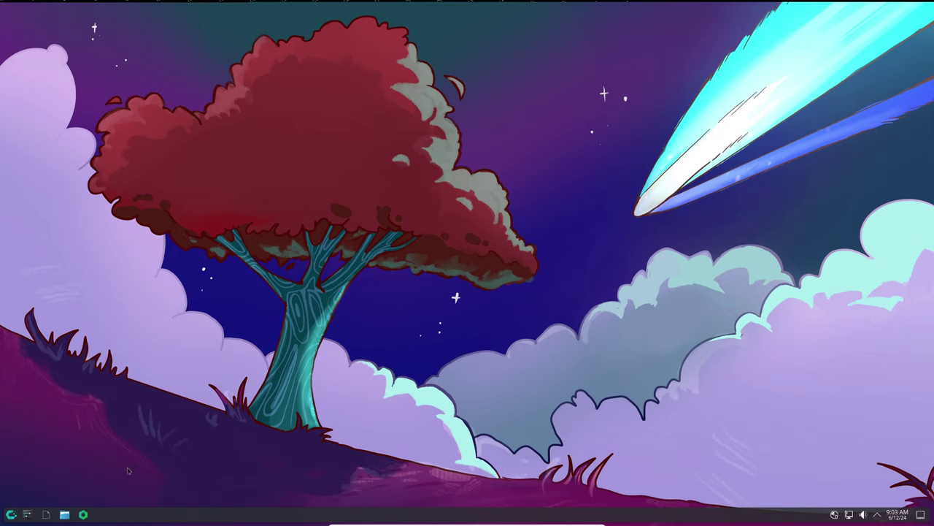
# - Launch the btop++ system monitor from the Sistema applications and move its window clear of the desktop's centre
pyautogui.click(11, 514)
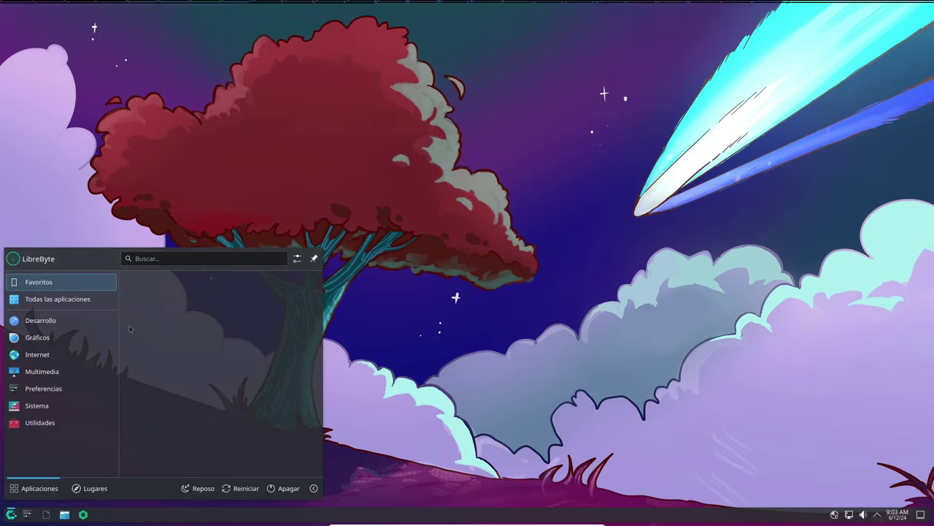
pyautogui.moveTo(66, 406)
pyautogui.moveTo(60, 429)
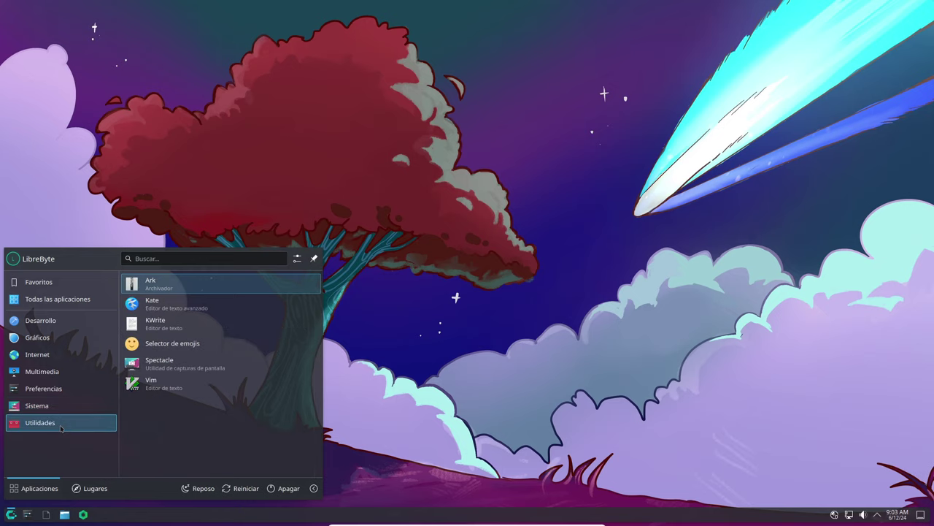
pyautogui.click(219, 304)
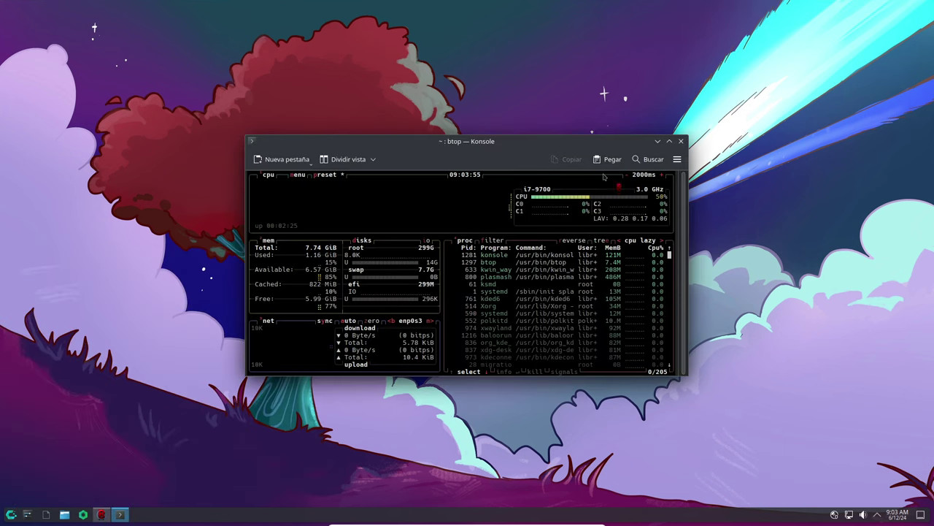
pyautogui.moveTo(603, 177); pyautogui.dragTo(787, 106)
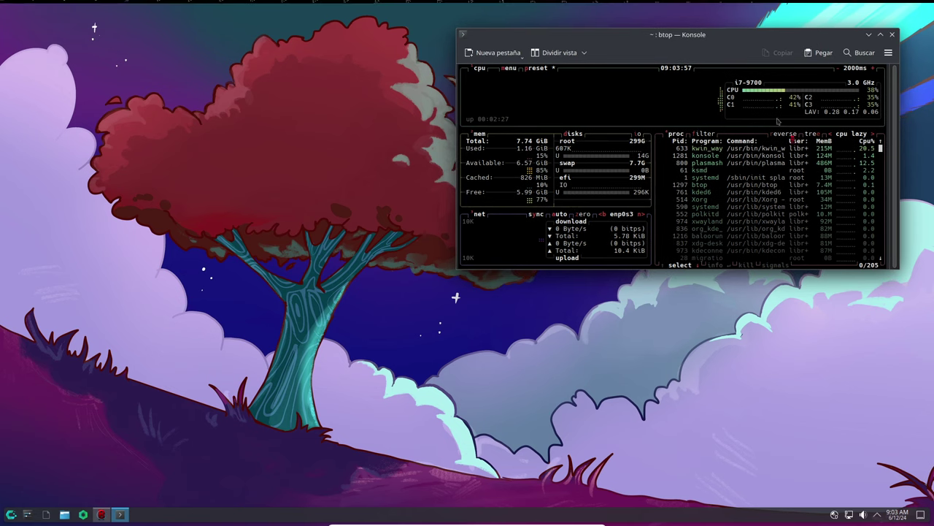
# - Open the desktop's display settings, check the list of available resolutions, and close the settings without changes
pyautogui.rightClick(374, 281)
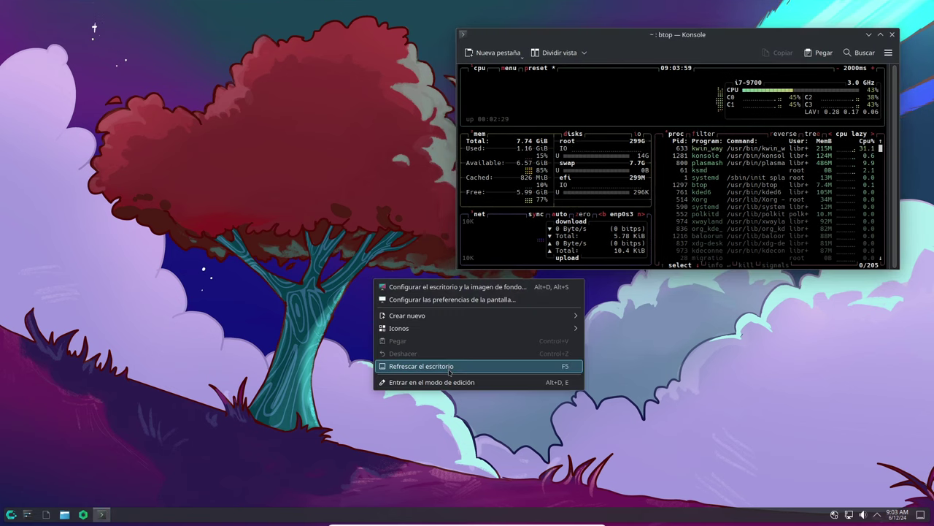
pyautogui.click(465, 300)
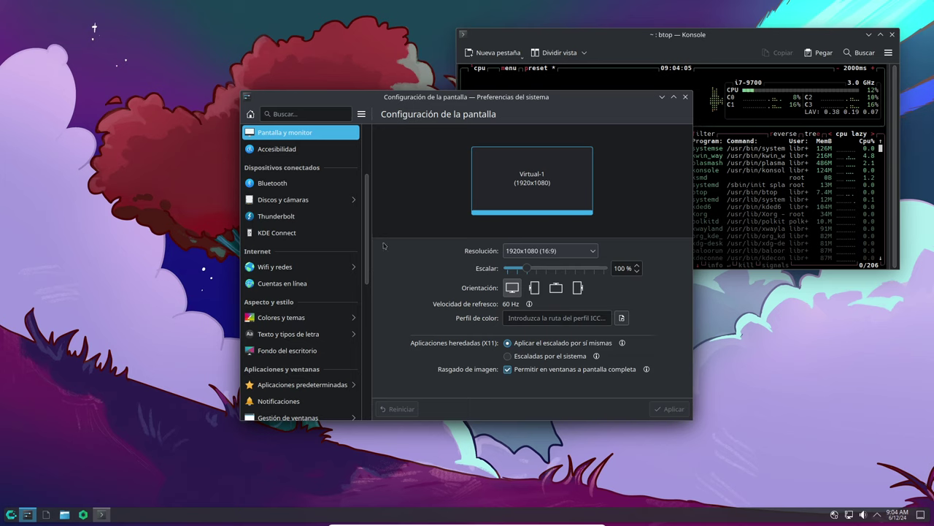
pyautogui.click(593, 252)
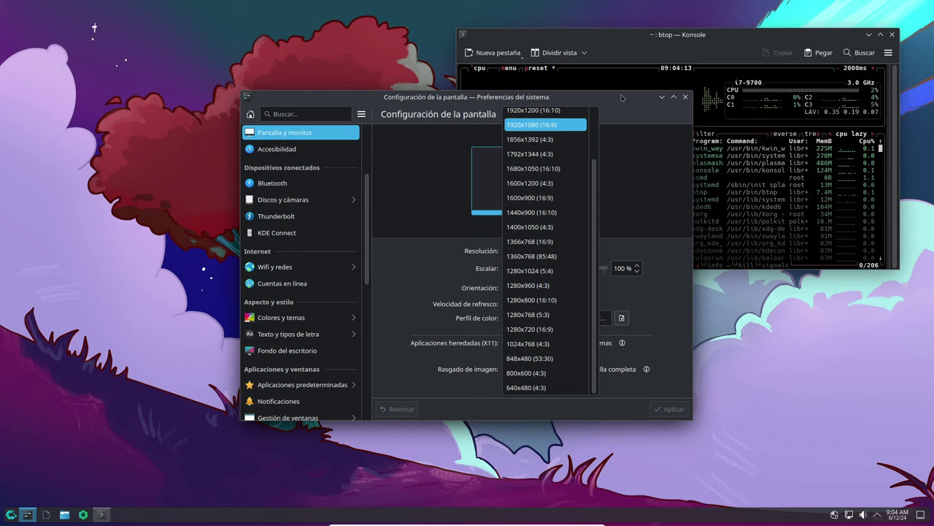
pyautogui.click(685, 97)
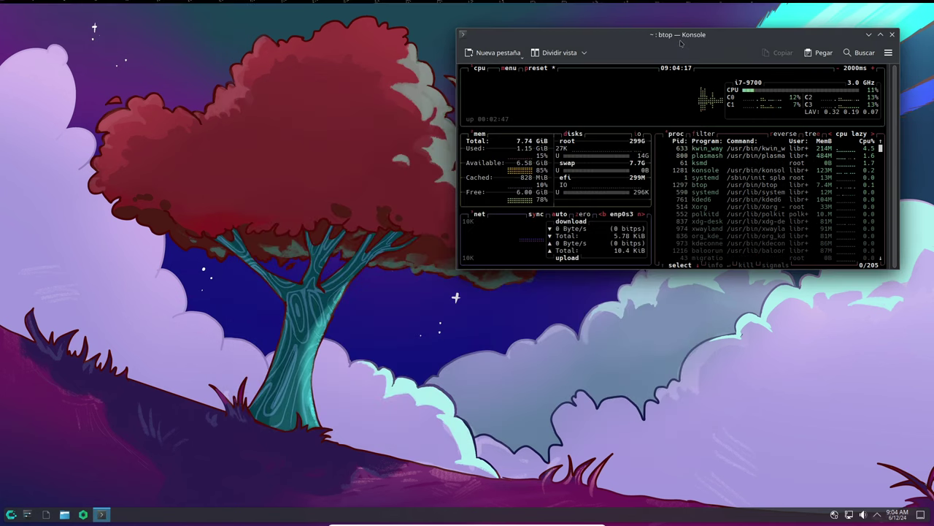
# - Reposition and enlarge the btop window to examine CPU, memory, disk, network and process usage, and close it
pyautogui.moveTo(680, 44); pyautogui.dragTo(657, 50)
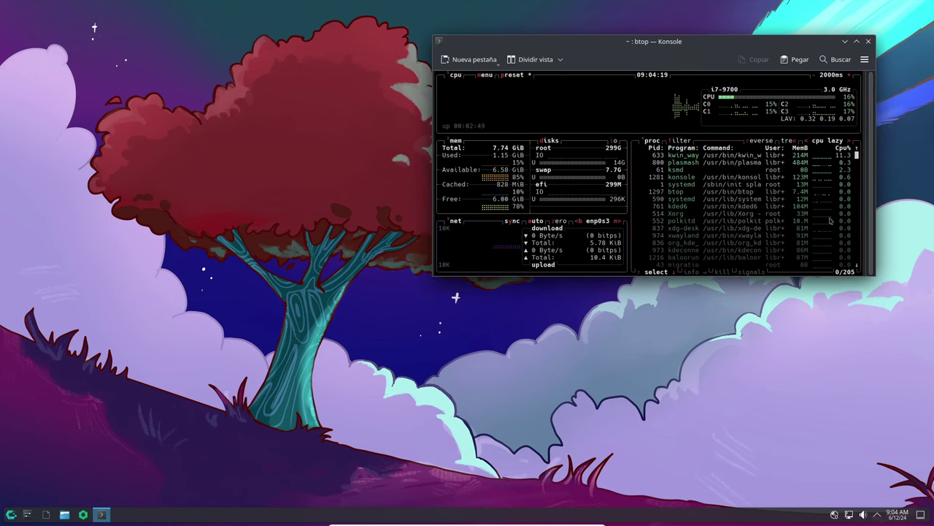
pyautogui.moveTo(868, 275); pyautogui.dragTo(933, 421)
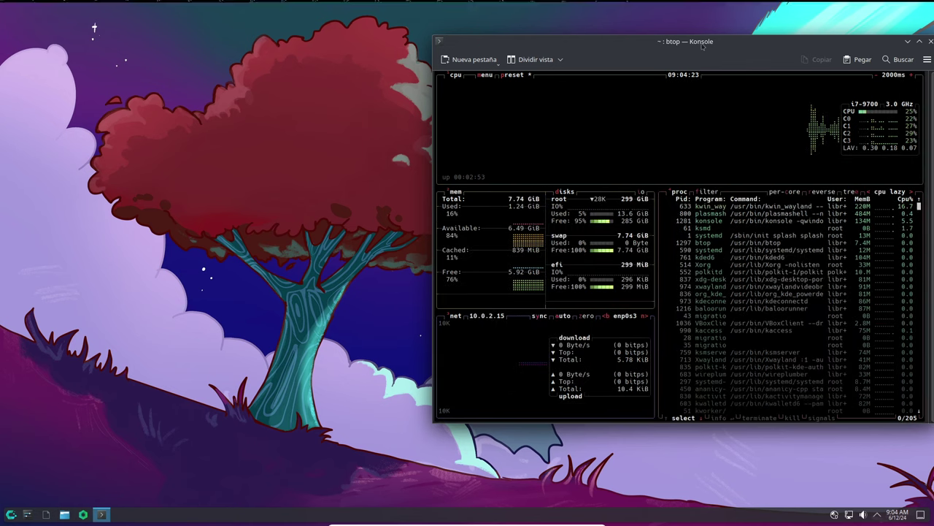
pyautogui.moveTo(657, 42); pyautogui.dragTo(605, 37)
pyautogui.moveTo(379, 58); pyautogui.dragTo(234, 58)
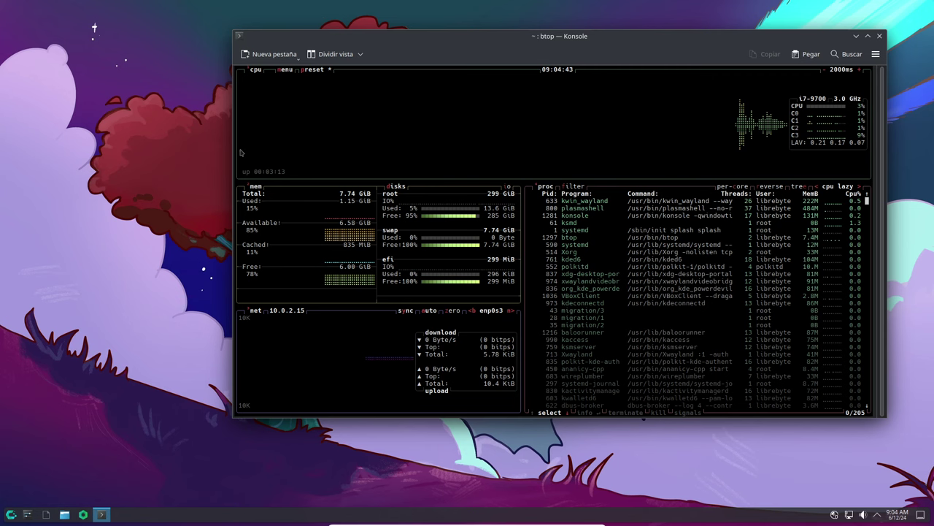
pyautogui.moveTo(234, 151); pyautogui.dragTo(76, 145)
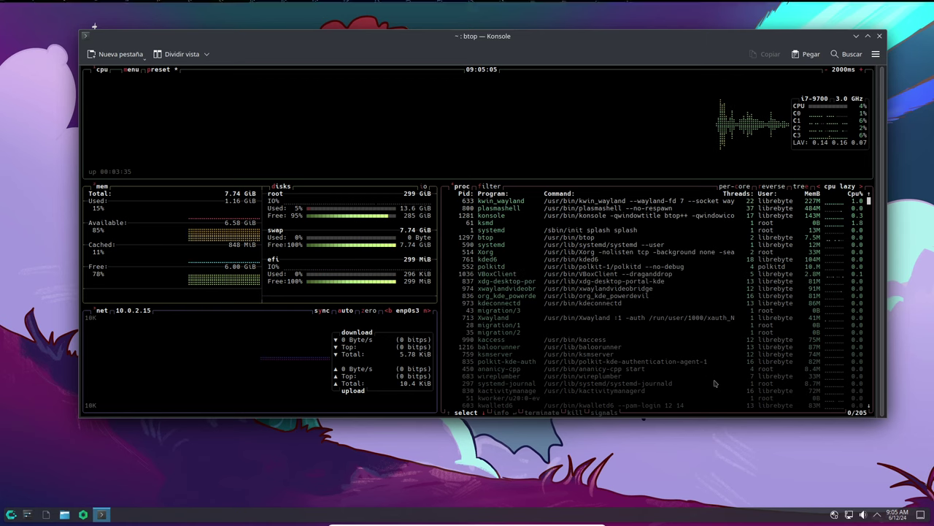
pyautogui.moveTo(733, 419); pyautogui.dragTo(734, 455)
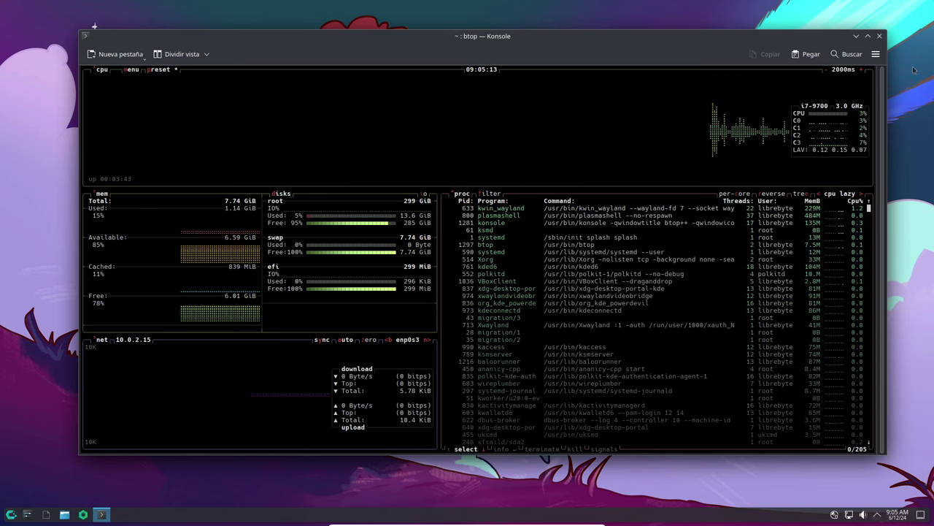
pyautogui.click(880, 36)
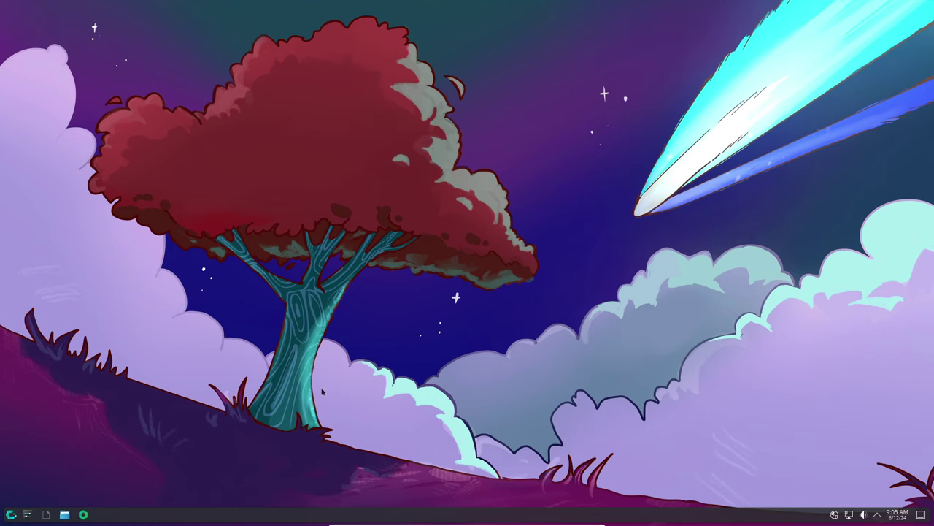
# - Open the Dolphin file manager to view the personal folder's contents, and close its window
pyautogui.click(10, 517)
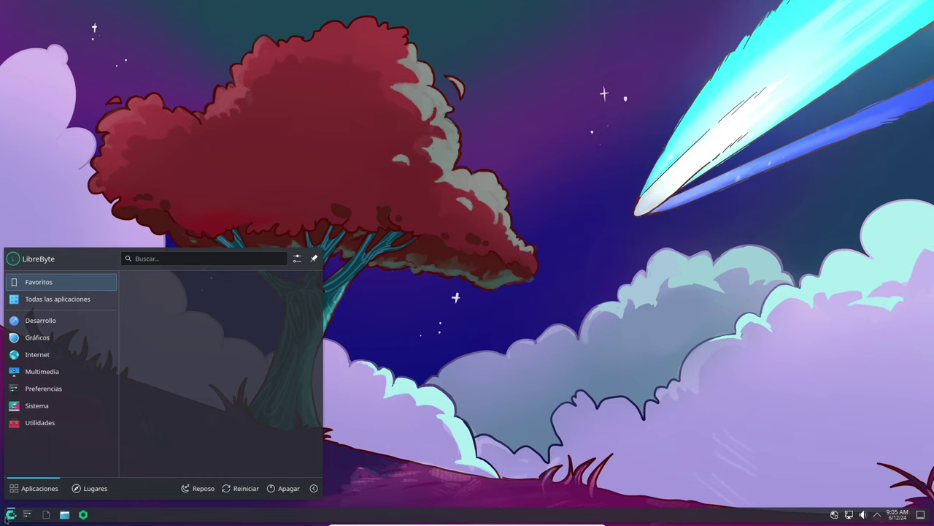
pyautogui.click(63, 516)
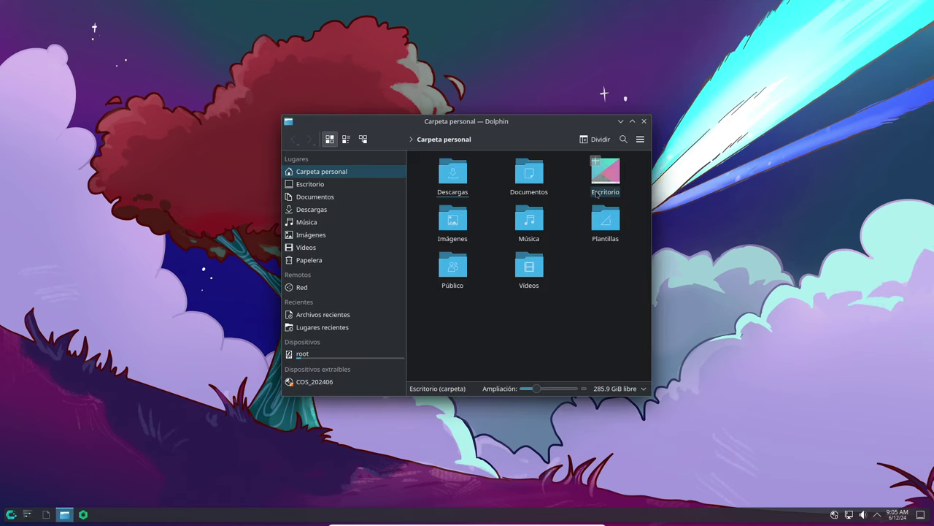
pyautogui.click(644, 122)
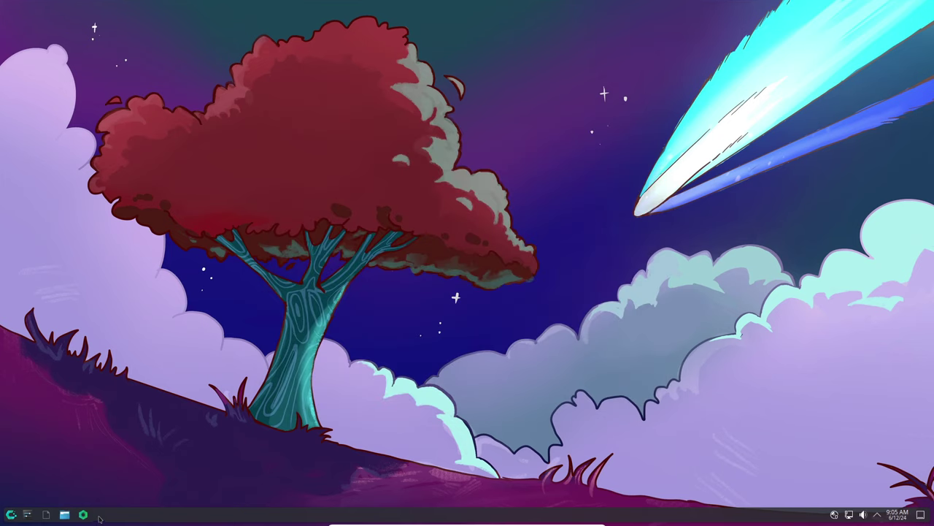
# - Restart the virtual machine's system and boot the CachyOS Linux entry from the Grub menu
pyautogui.click(12, 514)
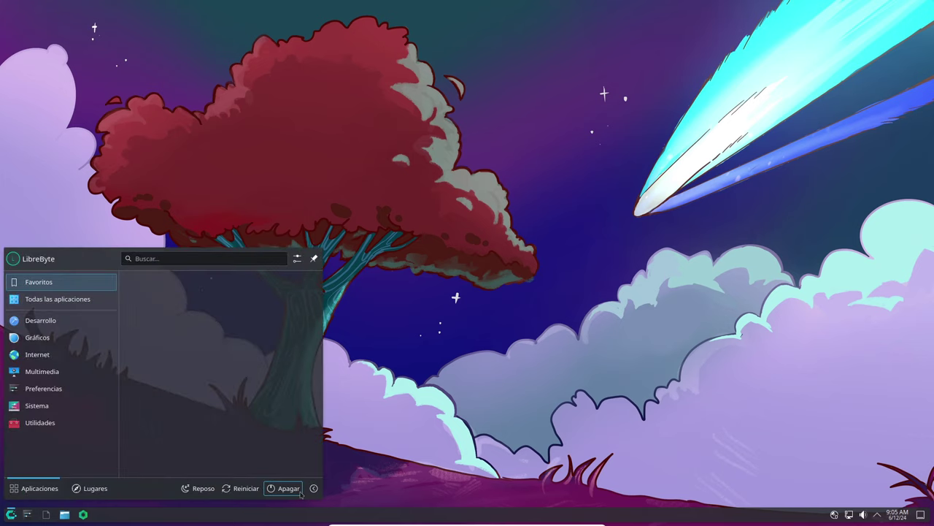
pyautogui.click(246, 487)
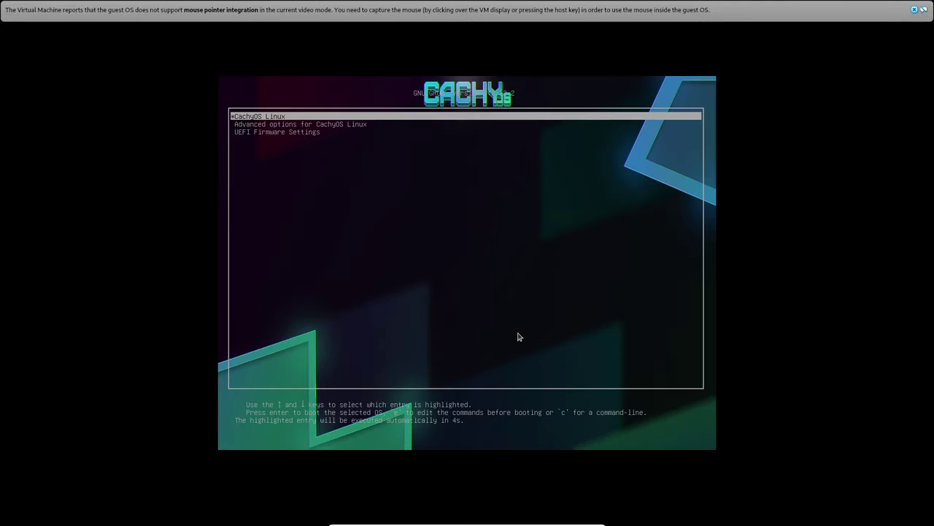
pyautogui.press('Return')
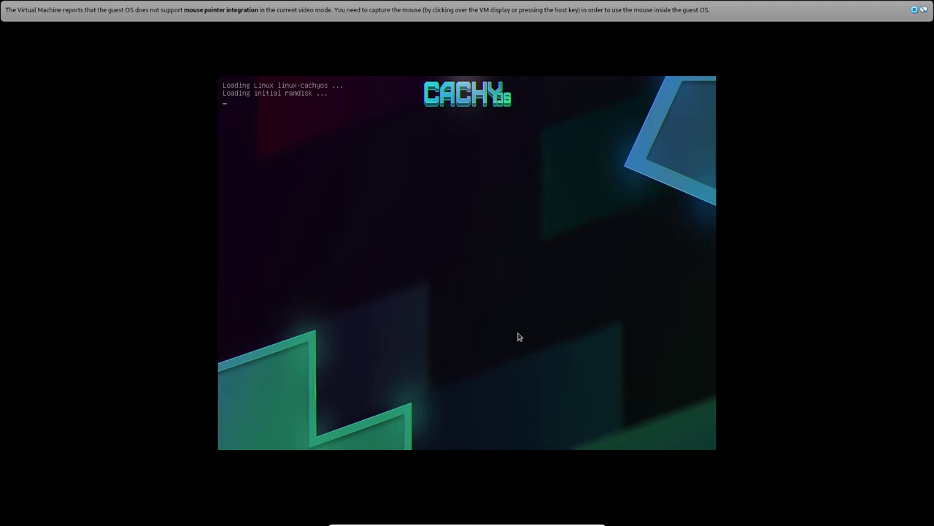